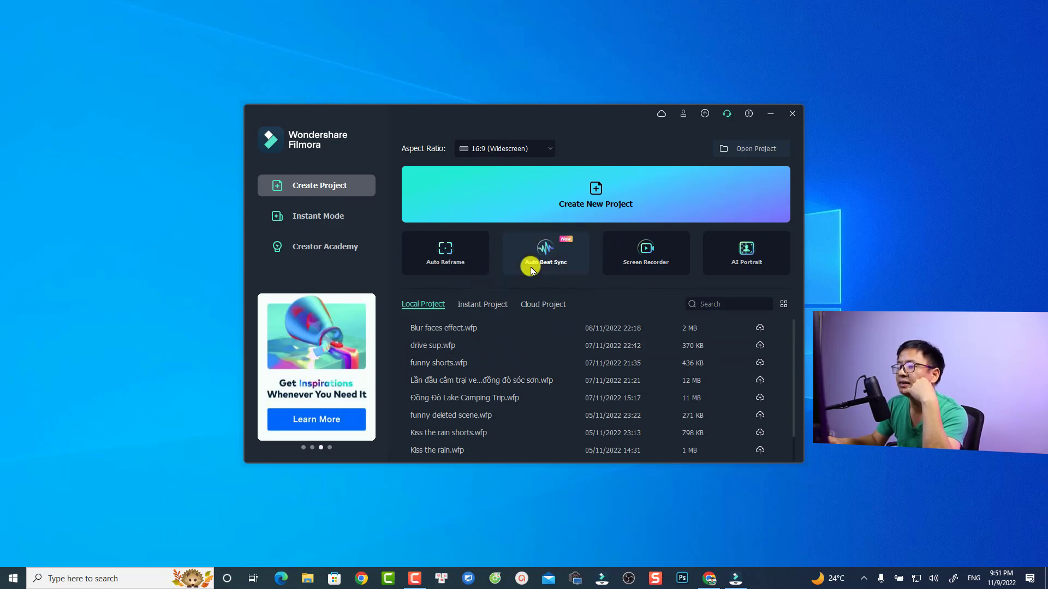
- Launch the Screen Recorder, dismiss the Message Center and move the recorder window higher on the desktop
{"action": "left_click", "coordinate": [645, 264]}
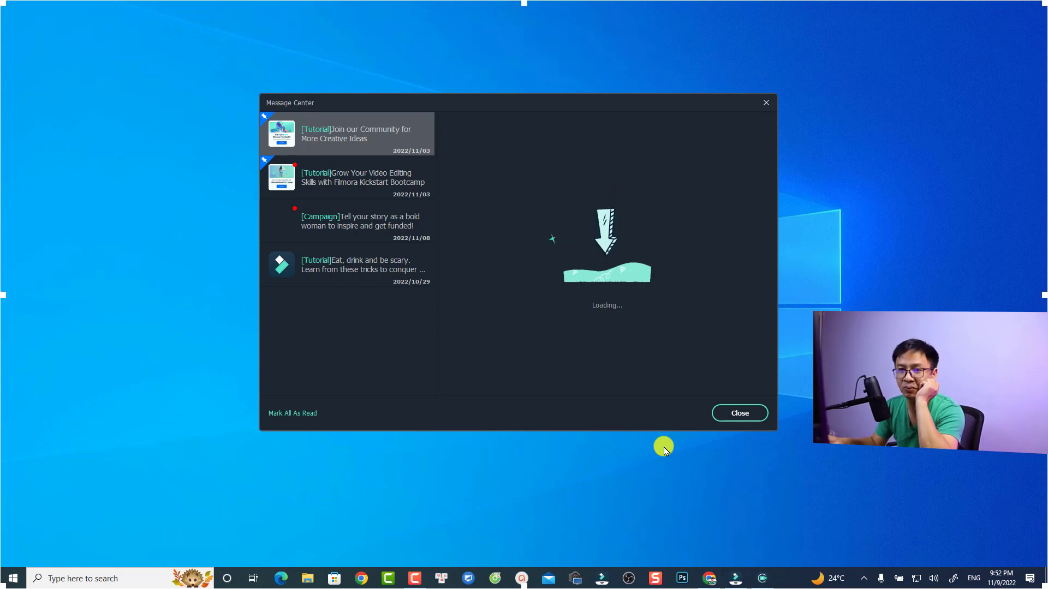
{"action": "left_click", "coordinate": [731, 415]}
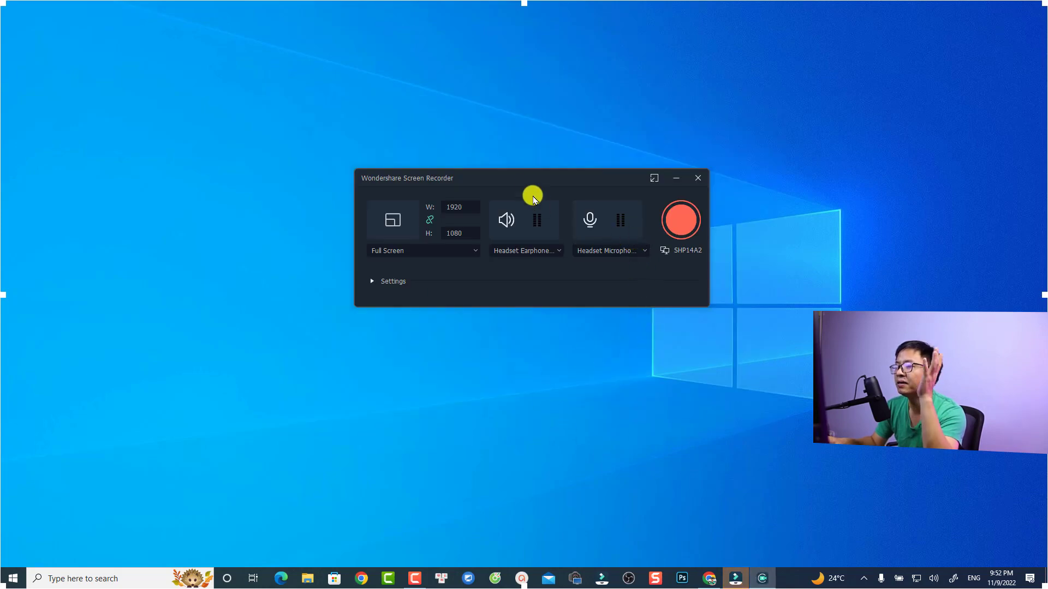
{"action": "left_click_drag", "start_coordinate": [518, 178], "coordinate": [552, 110]}
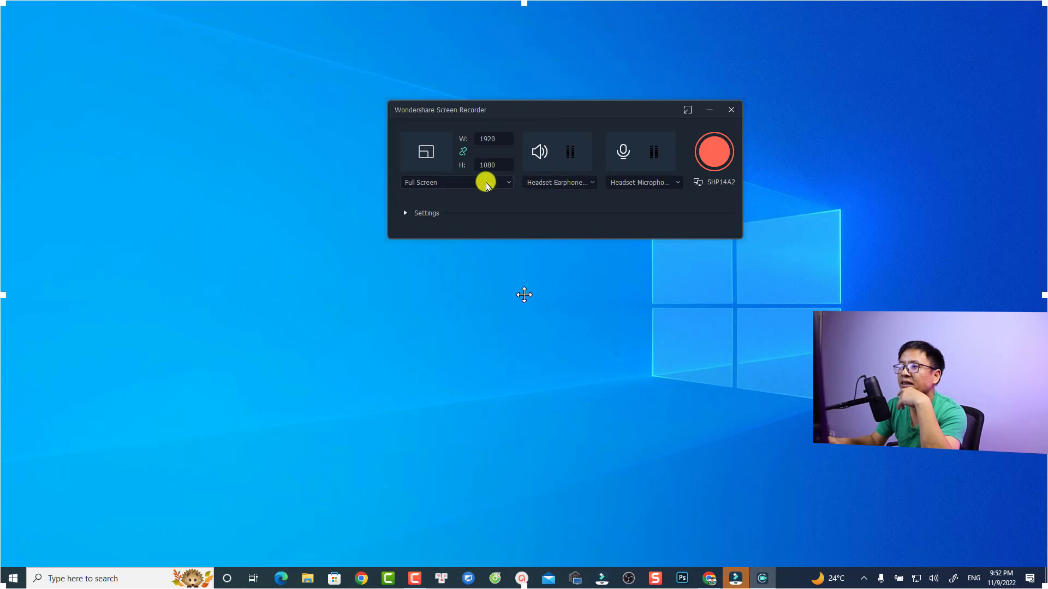
- Try a custom capture area of about 1286 × 672 pixels nearer the desktop's centre, and return to full-screen capture
{"action": "left_click", "coordinate": [446, 183]}
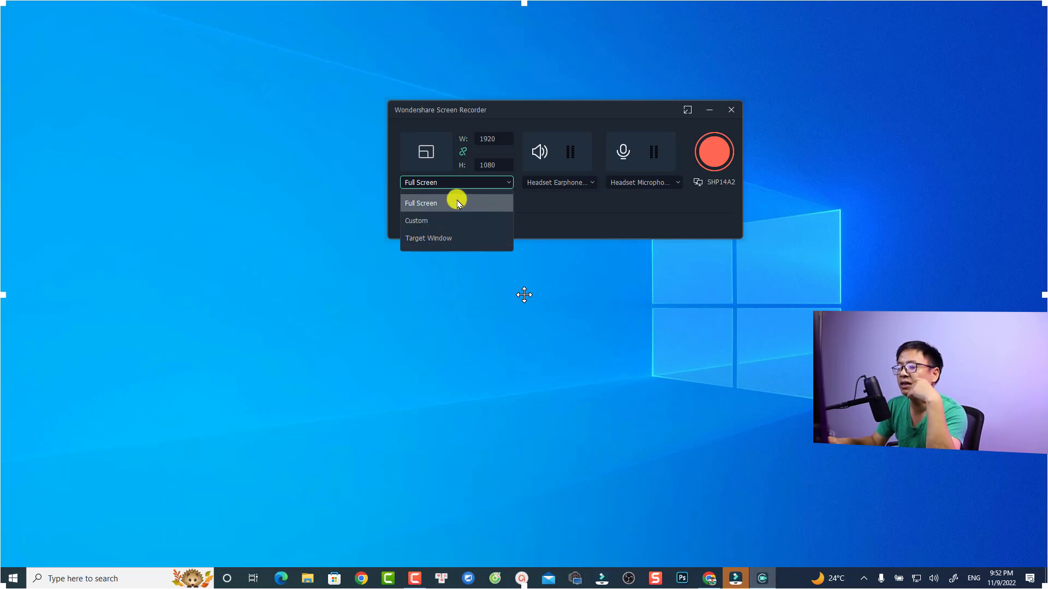
{"action": "left_click", "coordinate": [422, 221]}
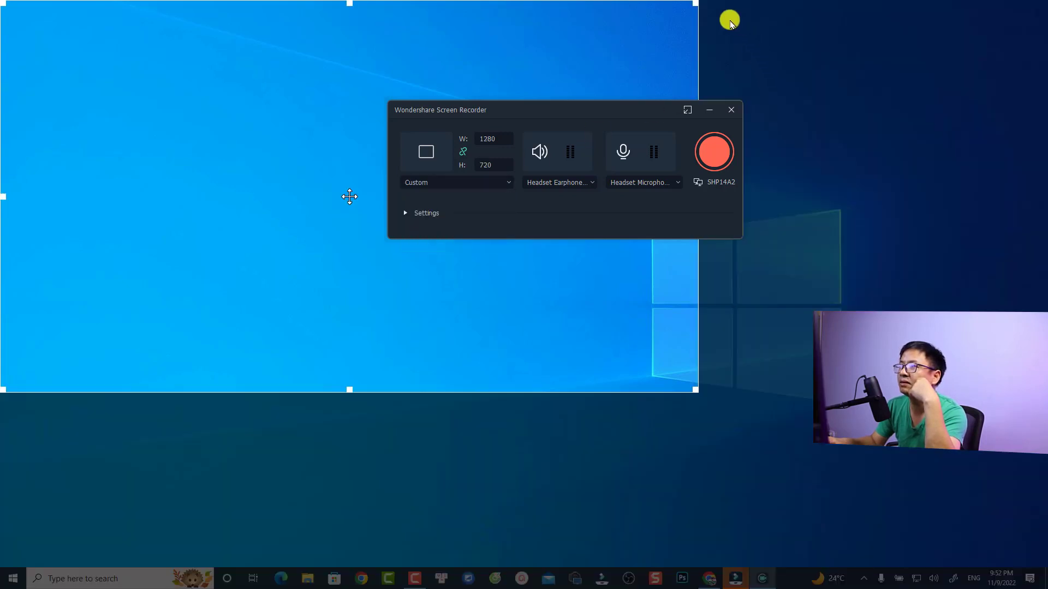
{"action": "left_click_drag", "start_coordinate": [697, 6], "coordinate": [700, 30]}
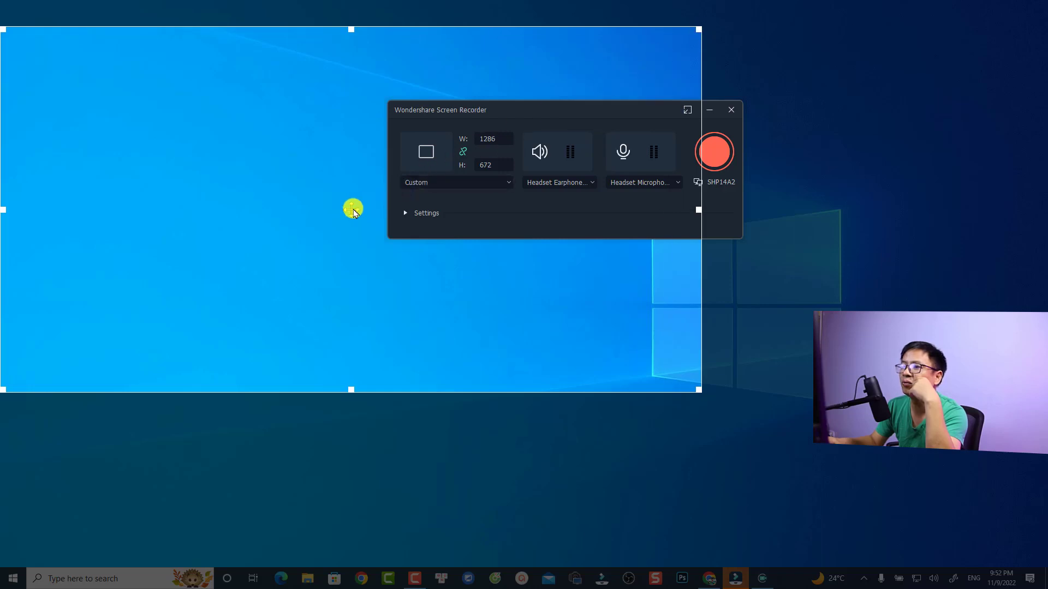
{"action": "left_click_drag", "start_coordinate": [351, 208], "coordinate": [409, 258]}
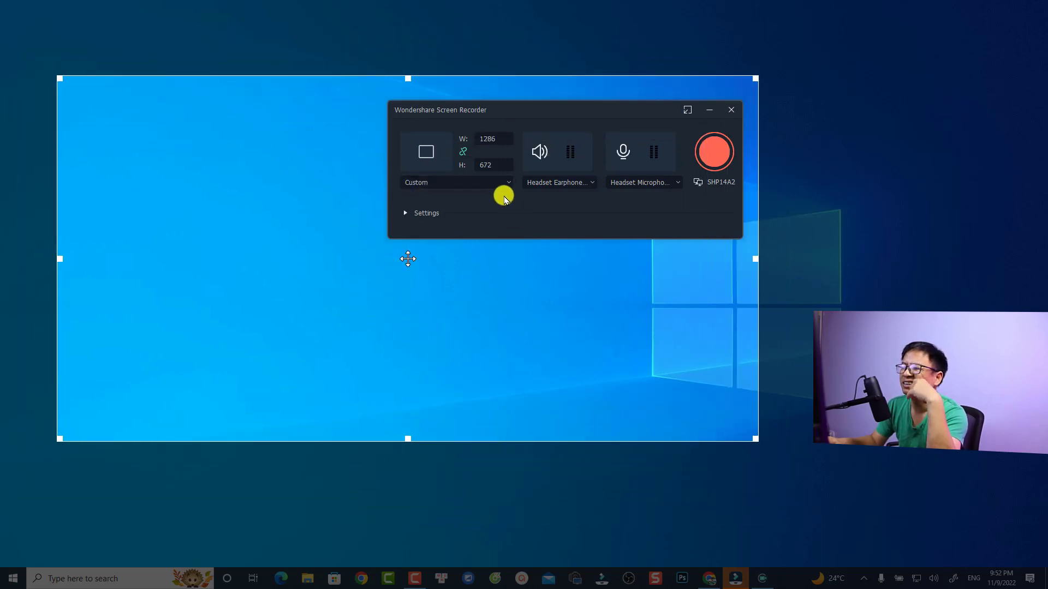
{"action": "left_click", "coordinate": [493, 187]}
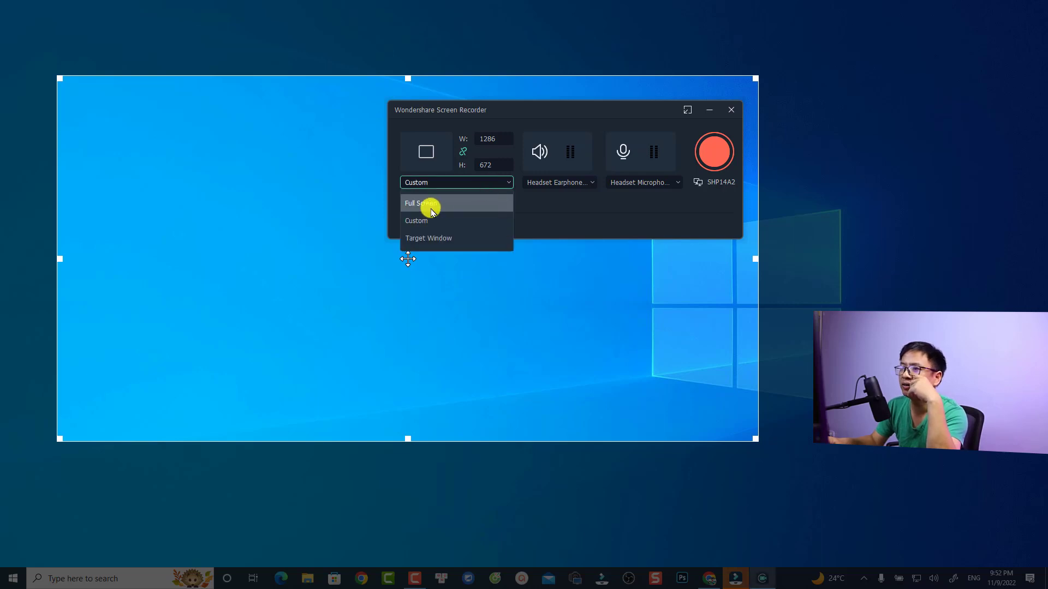
{"action": "left_click", "coordinate": [429, 205]}
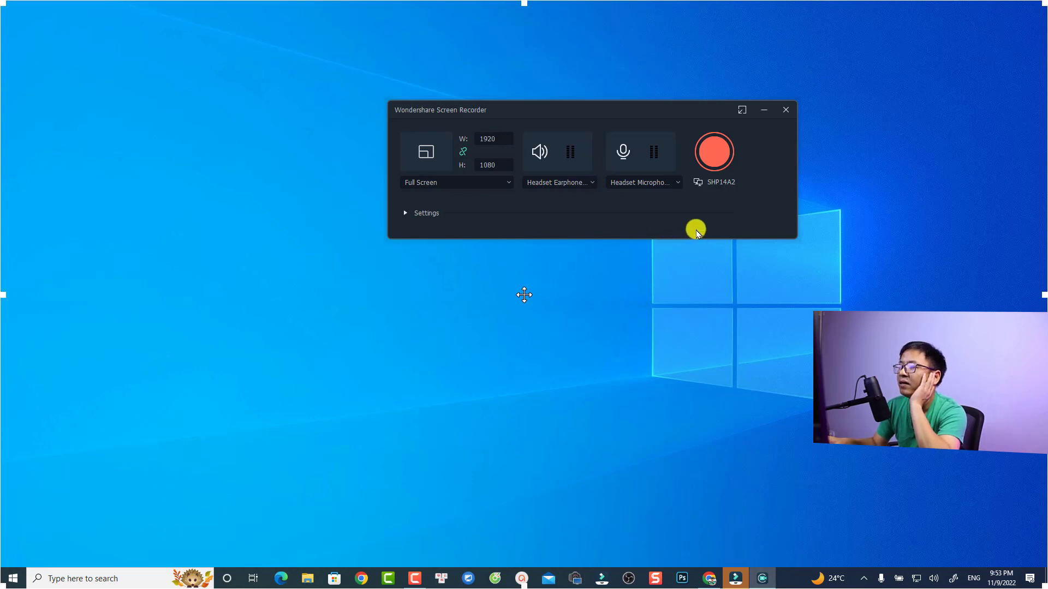
- Keep system audio on with Headset Earphone (DELL PRO STEREO HEADSET UC350) and choose Microphone (Thron...) as the microphone
{"action": "left_click", "coordinate": [565, 185]}
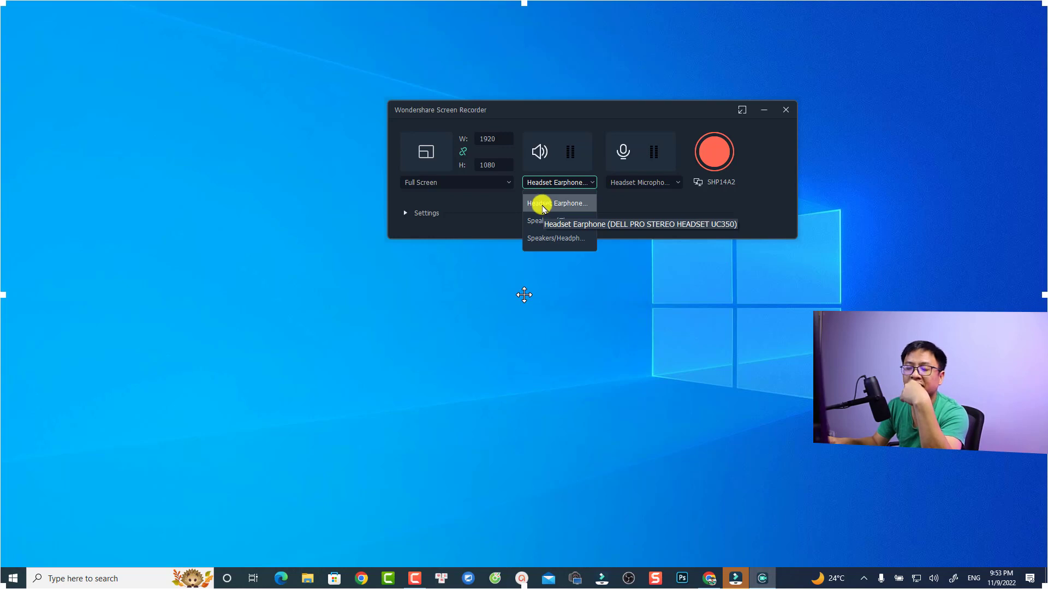
{"action": "left_click", "coordinate": [539, 153]}
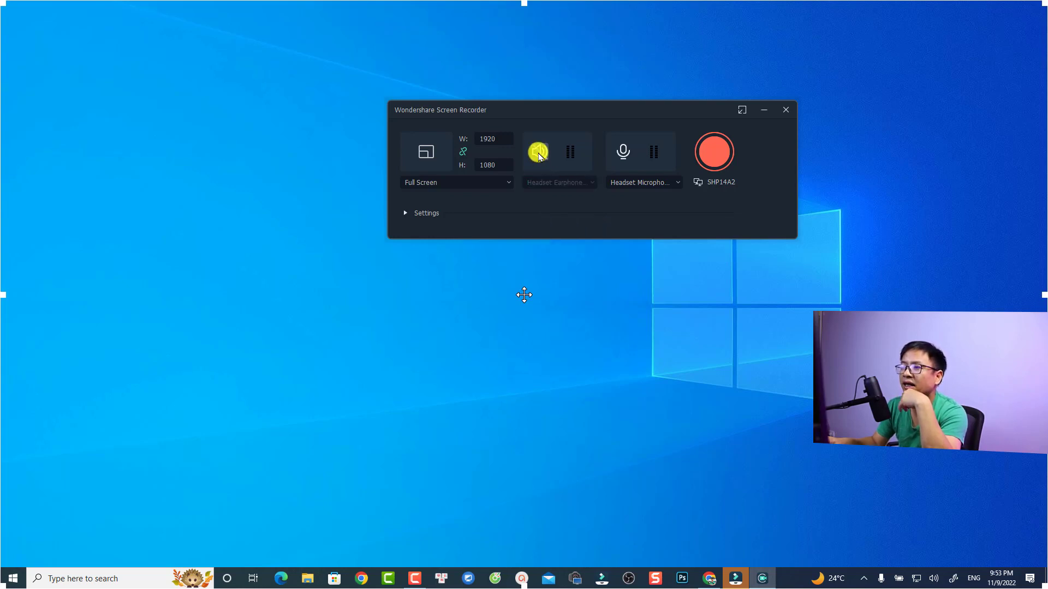
{"action": "left_click", "coordinate": [539, 154]}
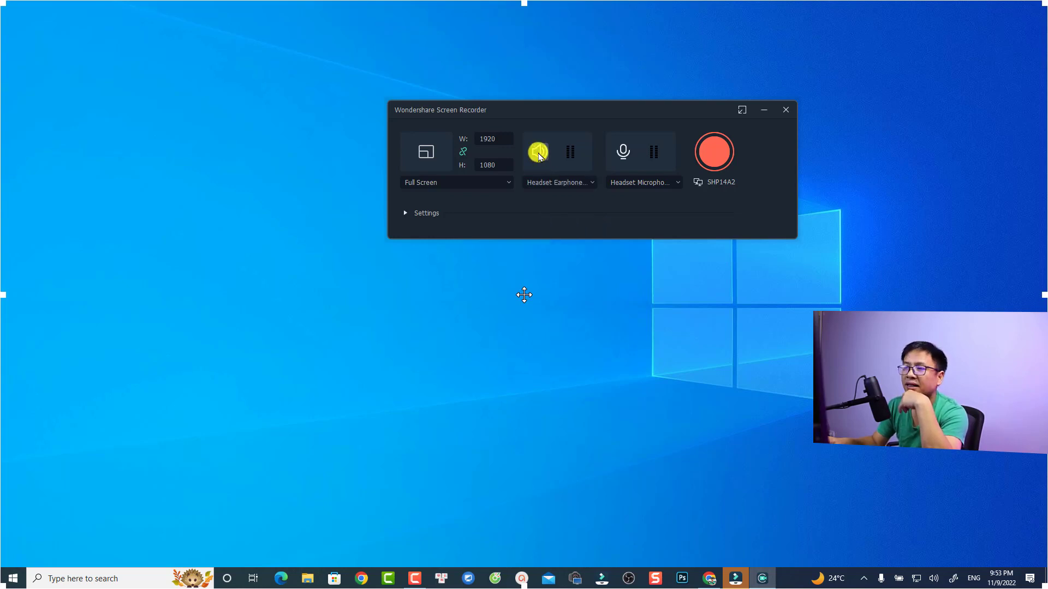
{"action": "left_click", "coordinate": [580, 182]}
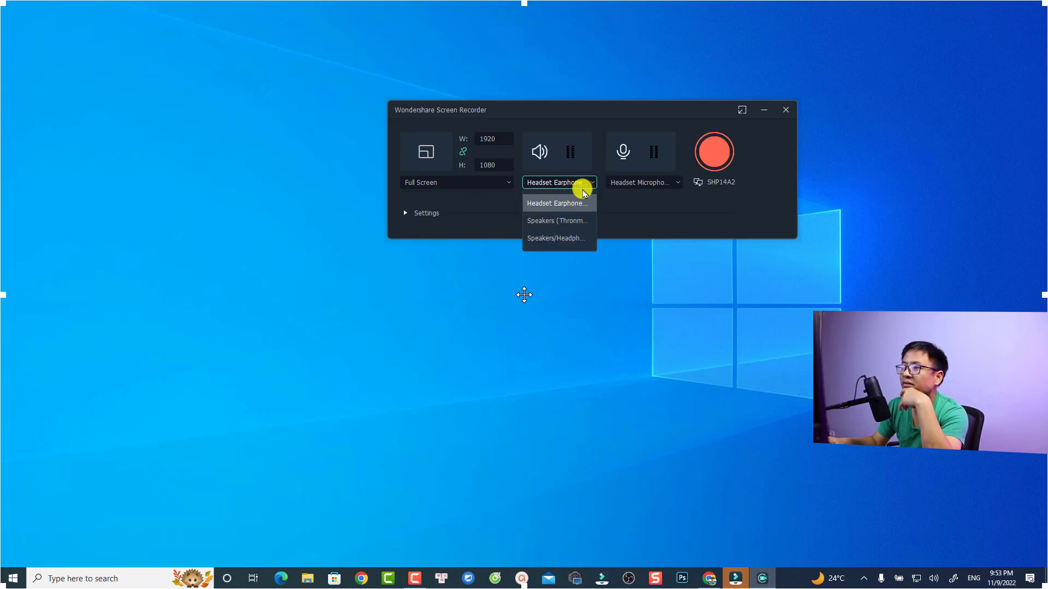
{"action": "left_click", "coordinate": [549, 203]}
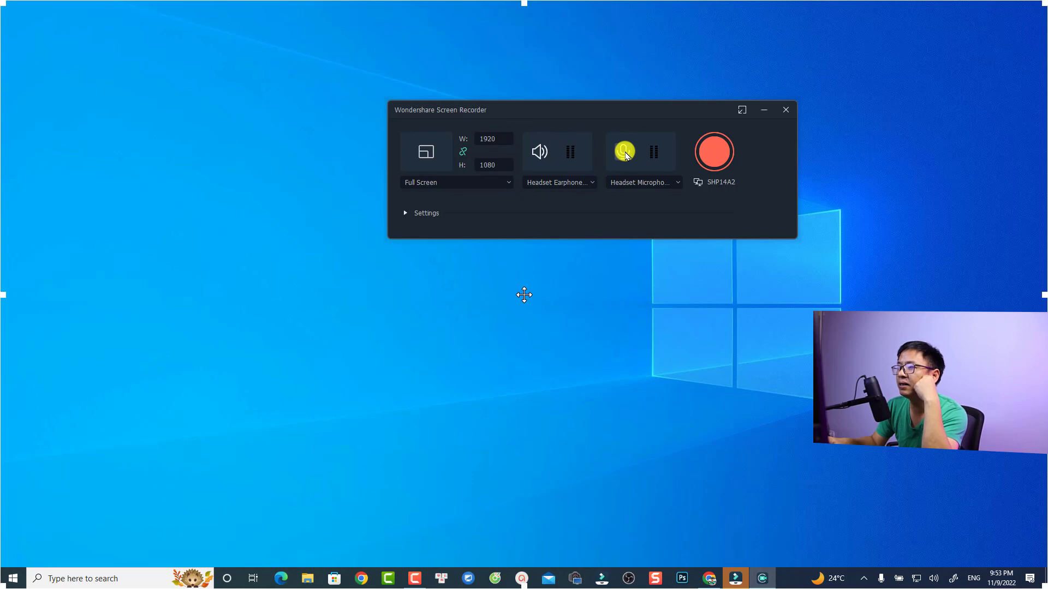
{"action": "left_click", "coordinate": [676, 184]}
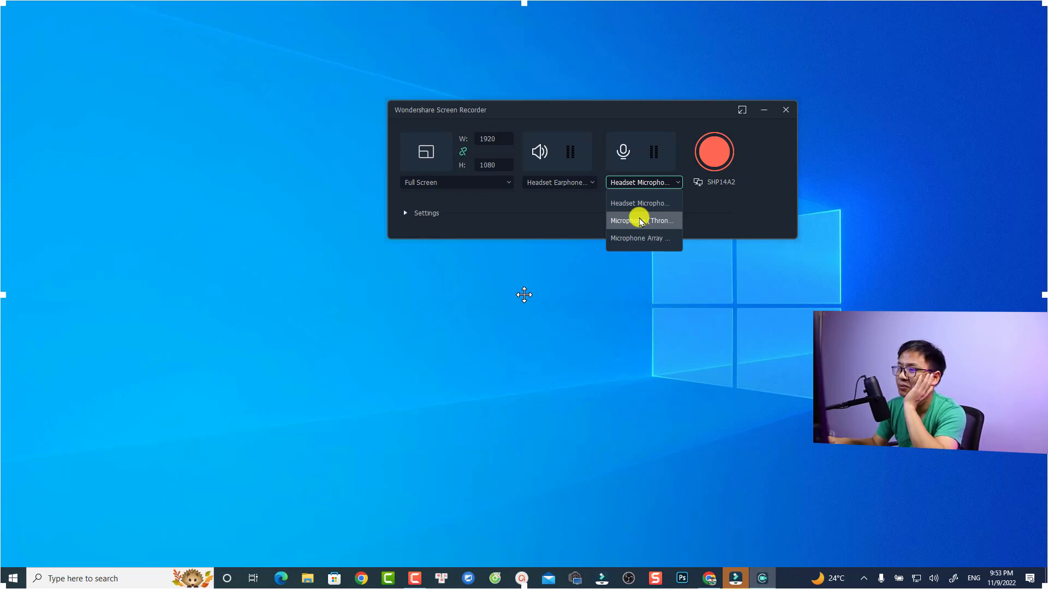
{"action": "left_click", "coordinate": [641, 222]}
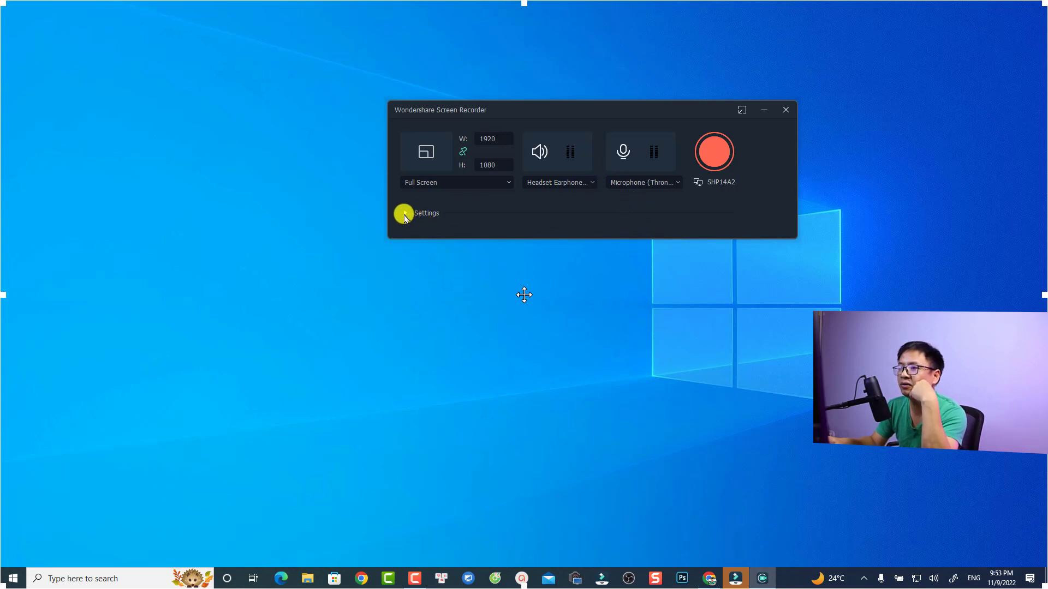
- Expand the recorder's additional settings and check the folder where recordings are saved without changing it
{"action": "left_click", "coordinate": [405, 214]}
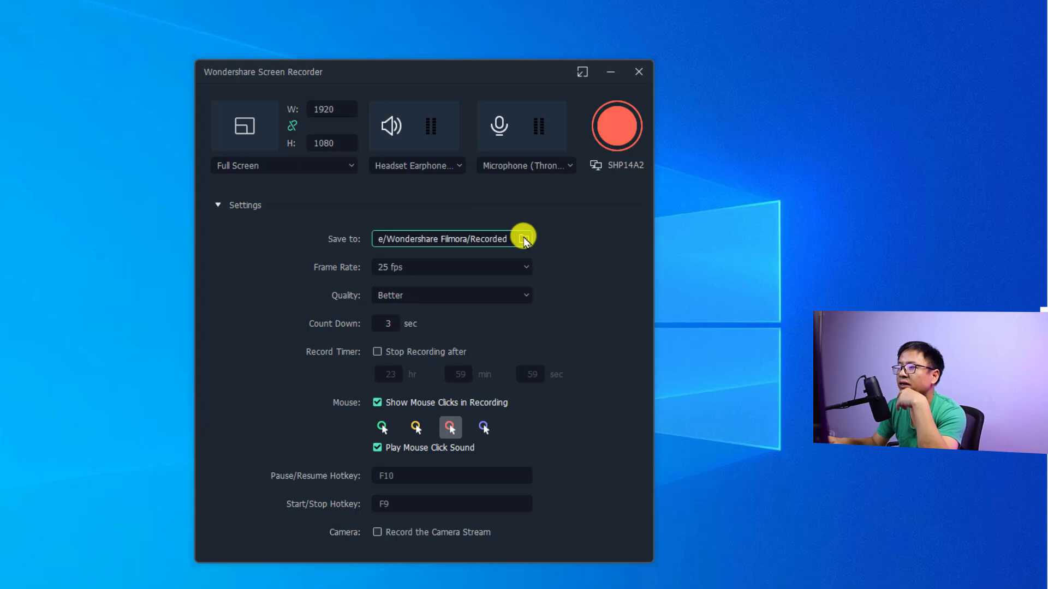
{"action": "left_click", "coordinate": [524, 239]}
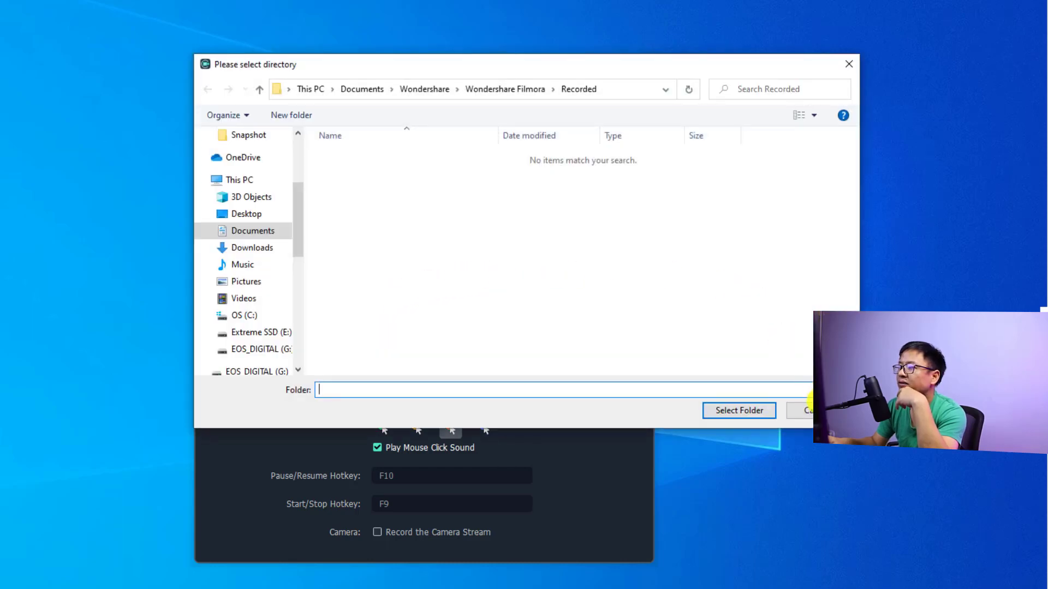
{"action": "left_click", "coordinate": [807, 411]}
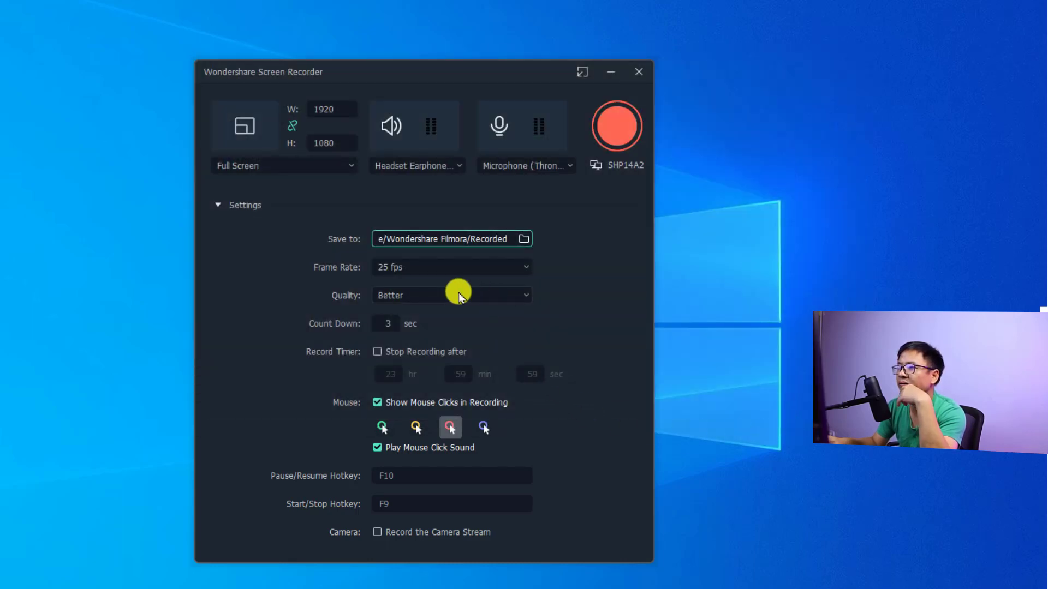
- Set the recording's frame rate to 30 fps and its quality to Best
{"action": "left_click", "coordinate": [412, 271]}
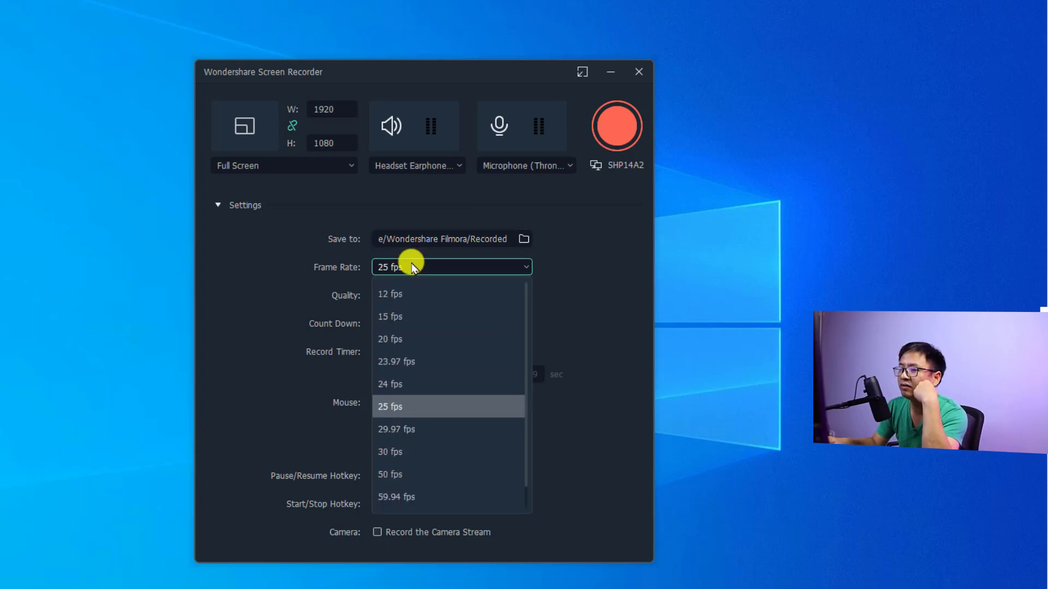
{"action": "scroll", "coordinate": [393, 481], "scroll_direction": "down", "scroll_amount": 1}
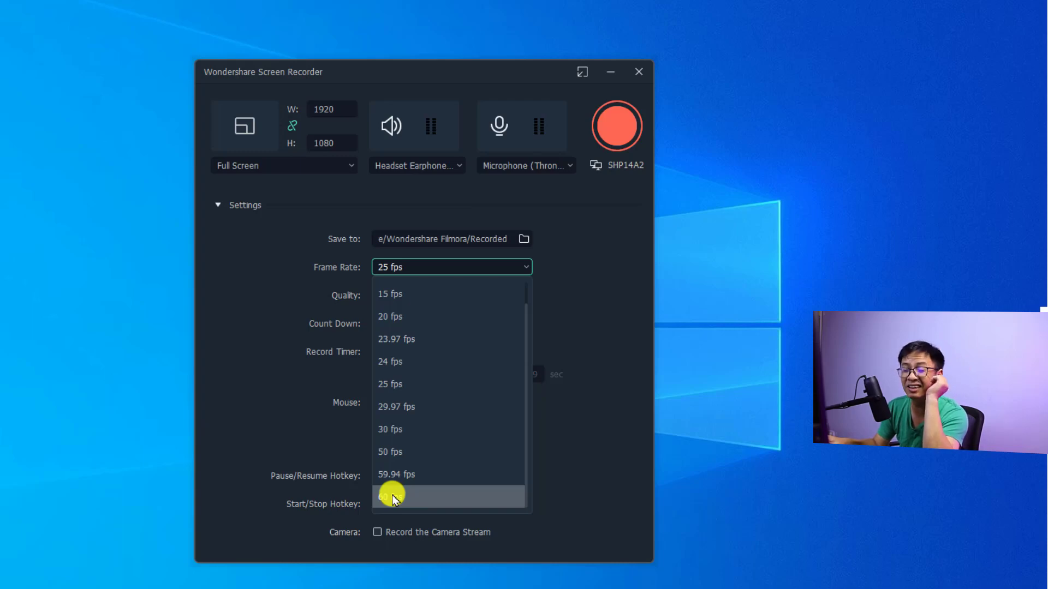
{"action": "left_click", "coordinate": [386, 430]}
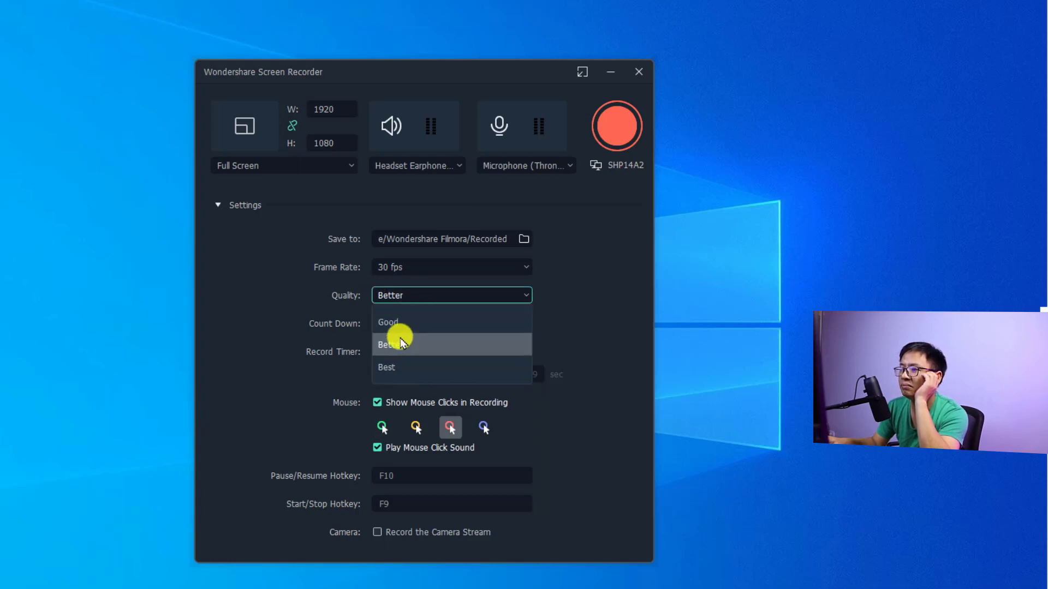
{"action": "left_click", "coordinate": [384, 368]}
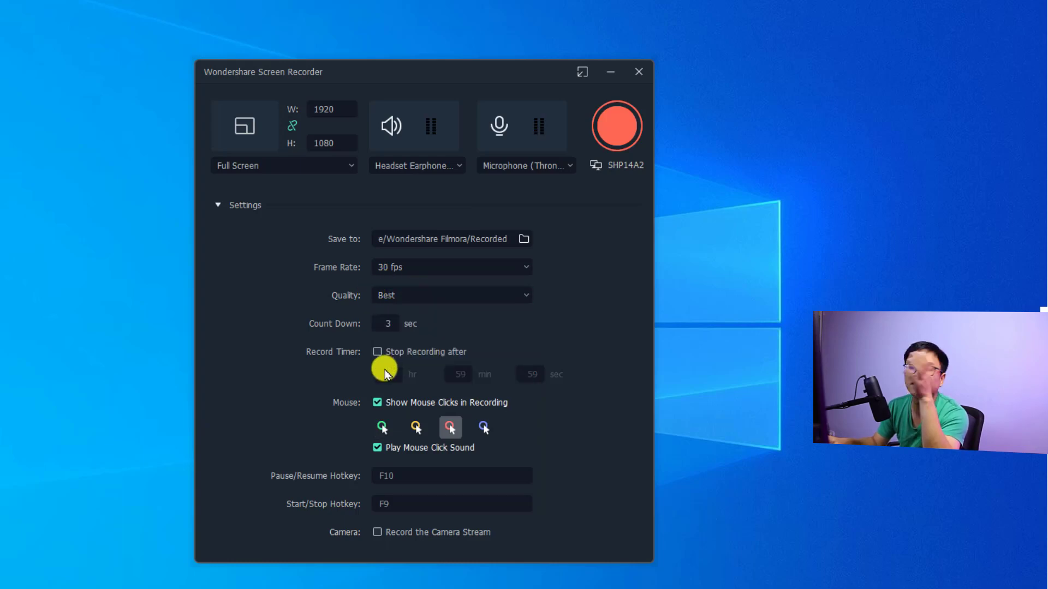
- Choose the green mouse-click highlight and keep mouse clicks shown in the recording
{"action": "left_click", "coordinate": [424, 429]}
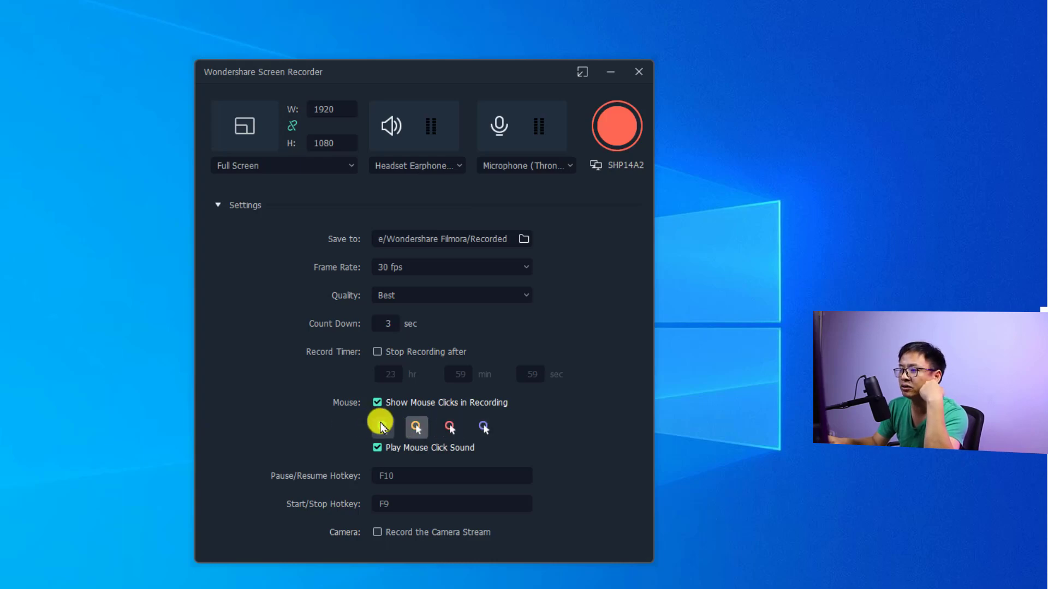
{"action": "left_click", "coordinate": [382, 427]}
{"action": "left_click", "coordinate": [378, 402]}
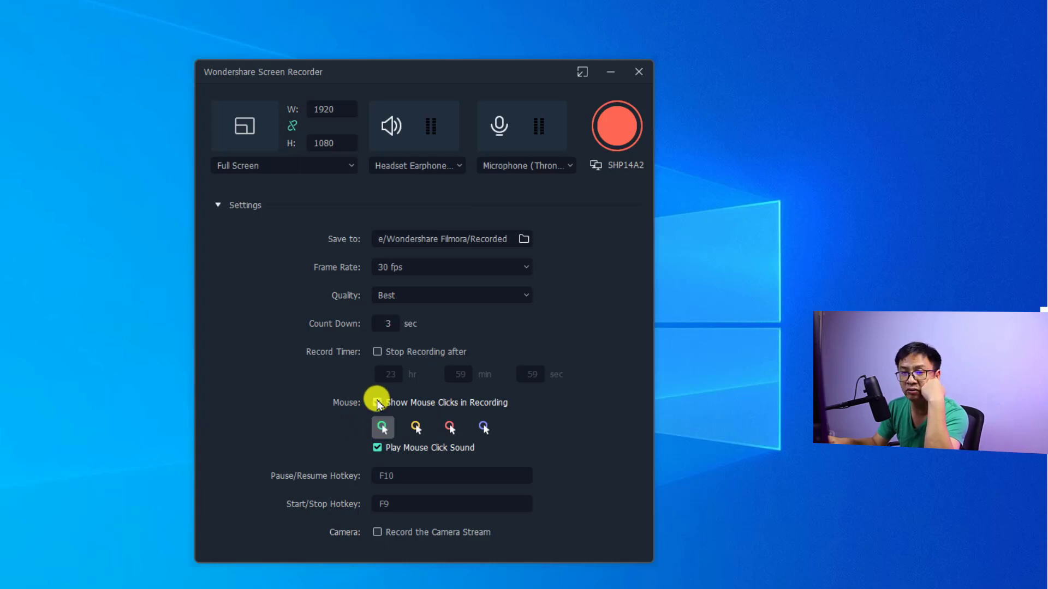
{"action": "left_click", "coordinate": [378, 403]}
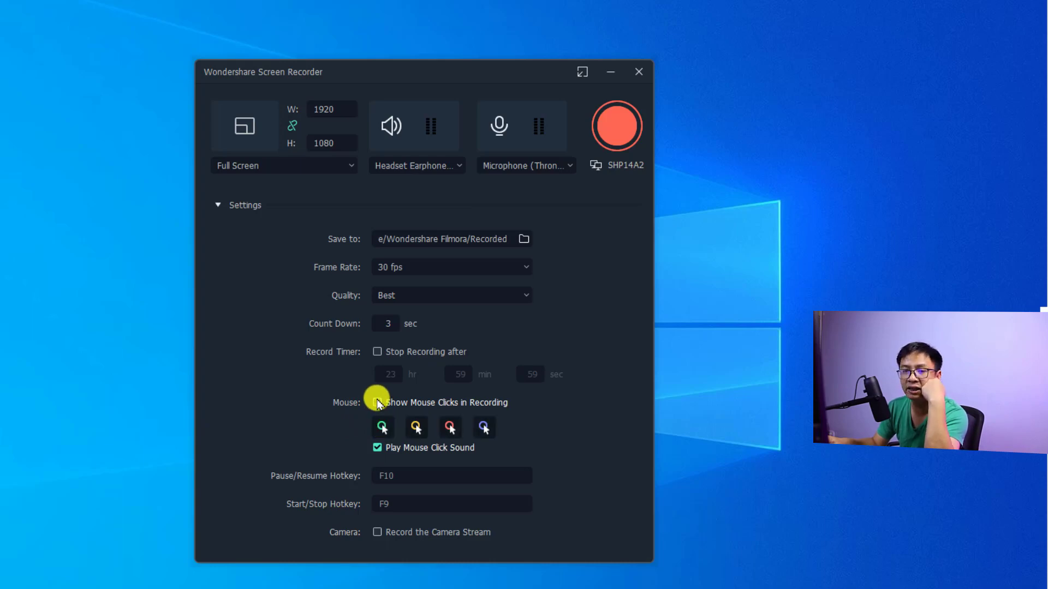
{"action": "left_click", "coordinate": [378, 403]}
{"action": "left_click", "coordinate": [377, 403]}
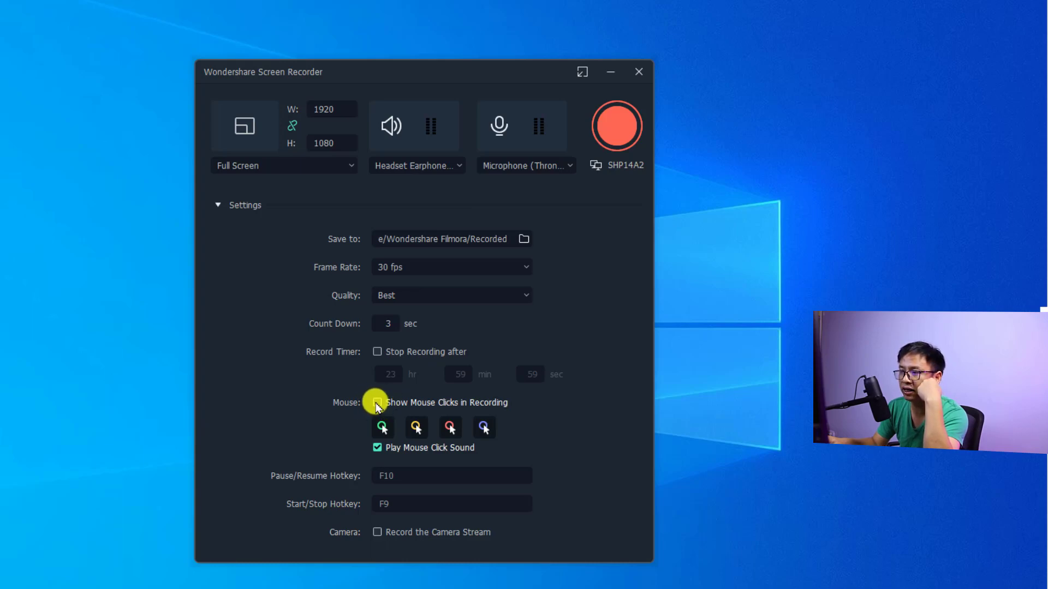
{"action": "left_click", "coordinate": [384, 404]}
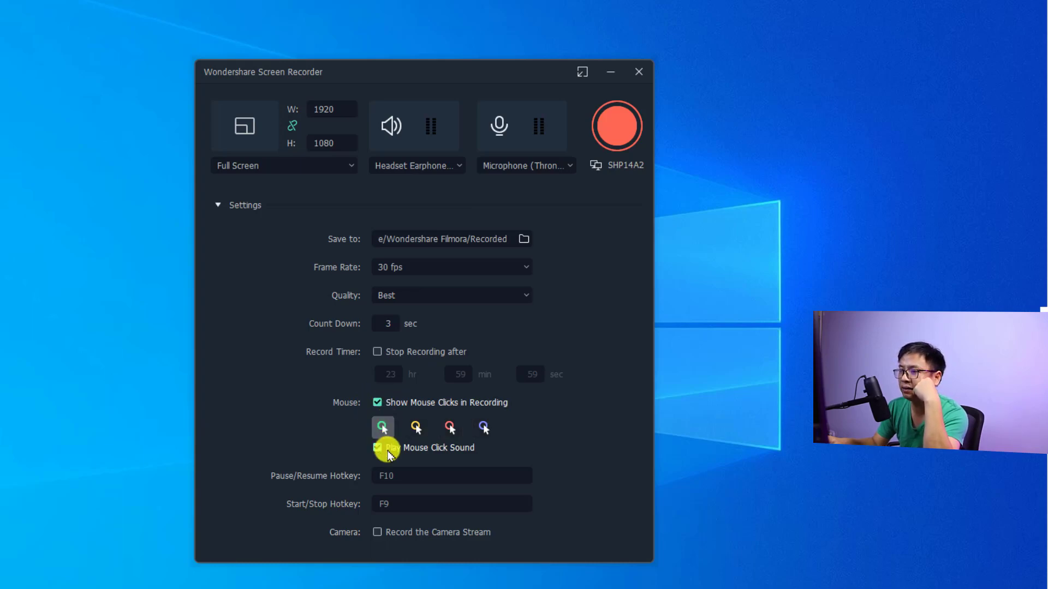
- Set the pause/resume hotkey to F10 and enable recording of the camera stream
{"action": "left_click", "coordinate": [388, 477]}
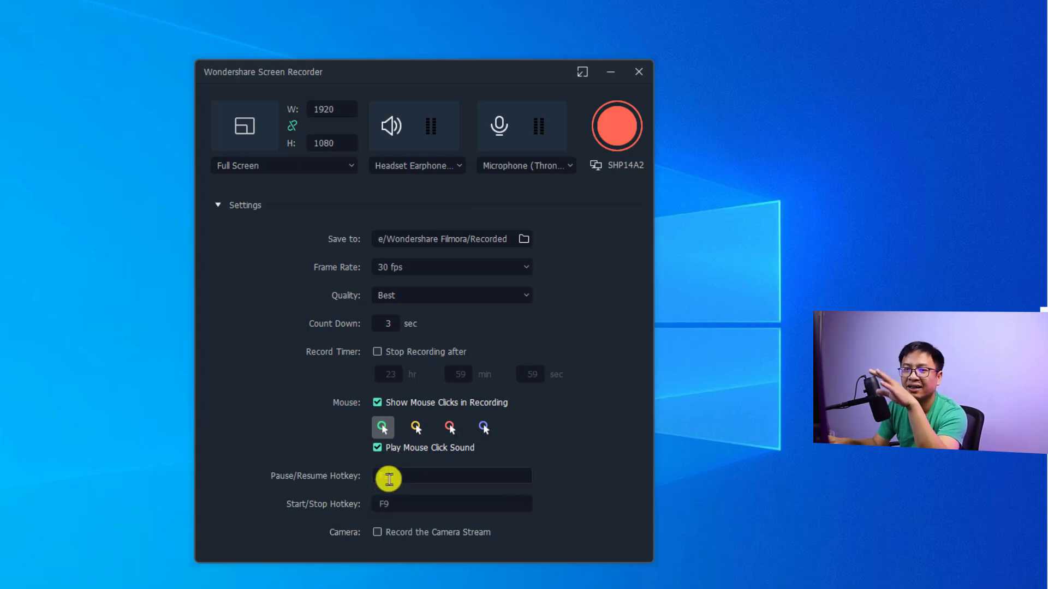
{"action": "key", "text": "F10"}
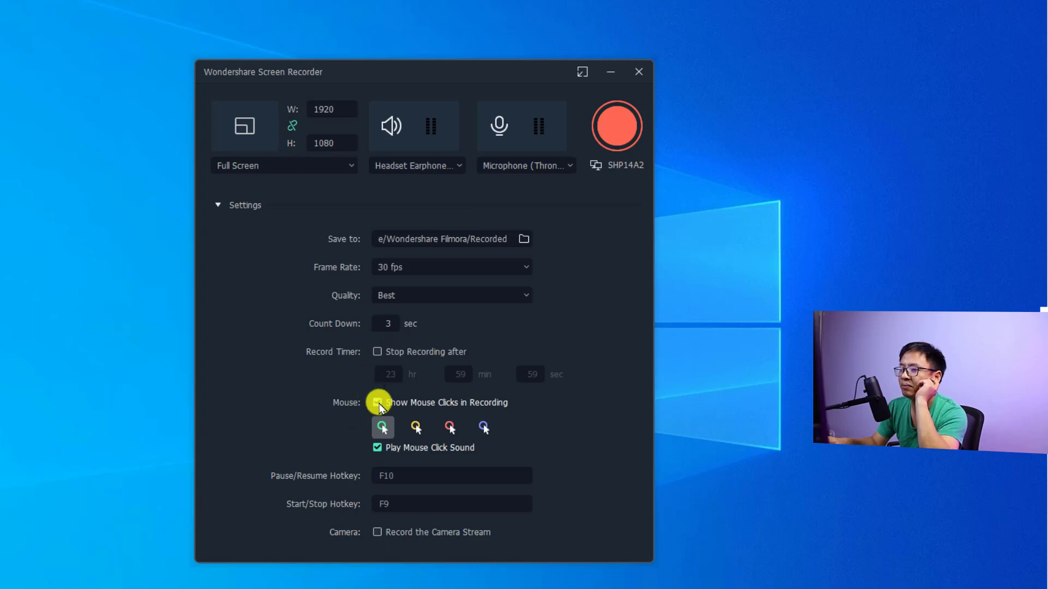
{"action": "left_click", "coordinate": [378, 532]}
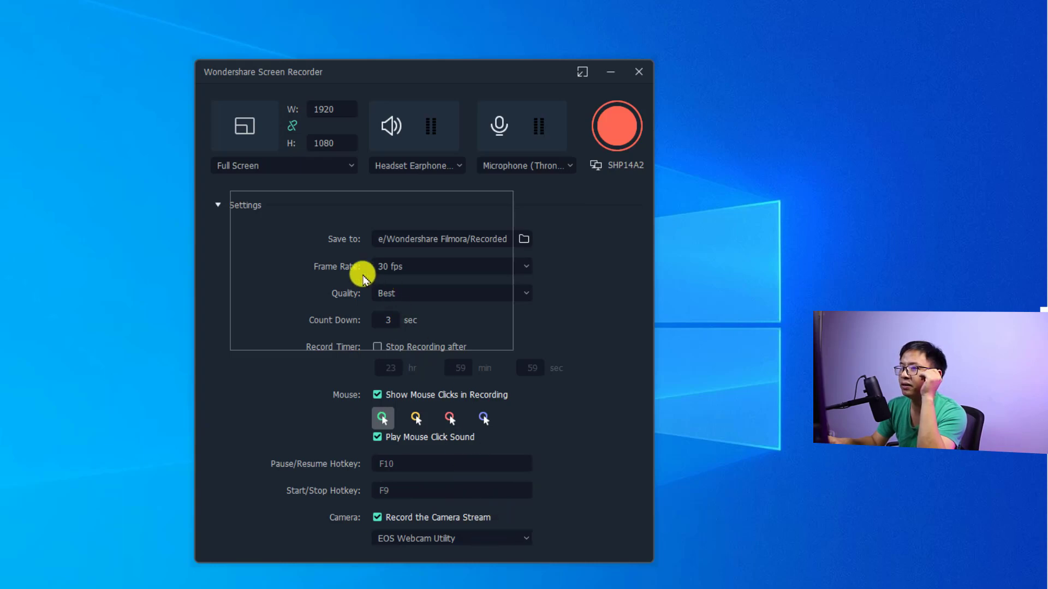
- Move the camera preview frame off the recorder window and place it in the upper-right corner of the captured screen
{"action": "left_click_drag", "start_coordinate": [363, 278], "coordinate": [869, 588]}
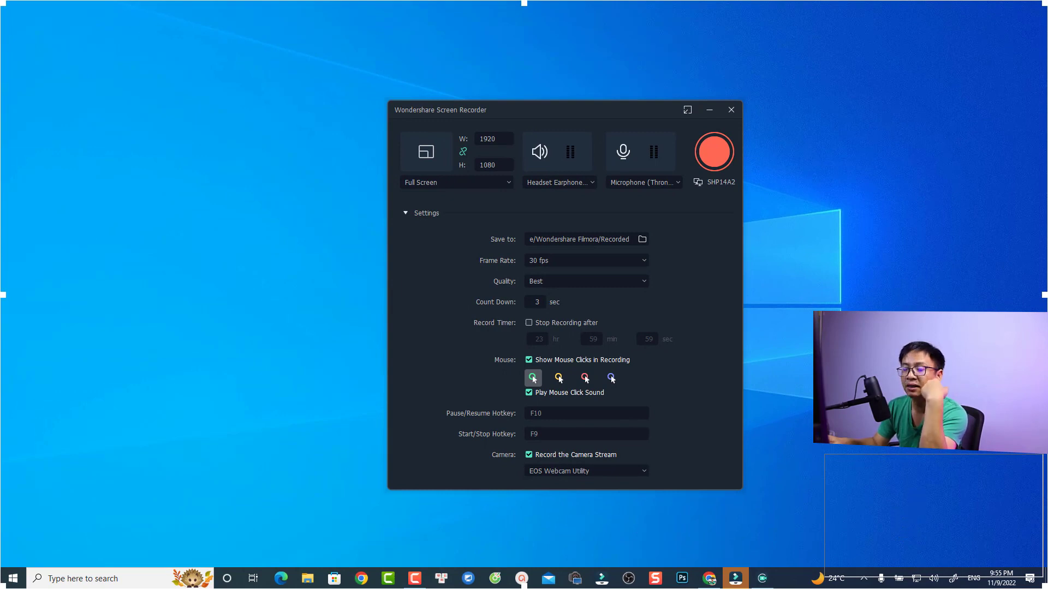
{"action": "left_click", "coordinate": [855, 472]}
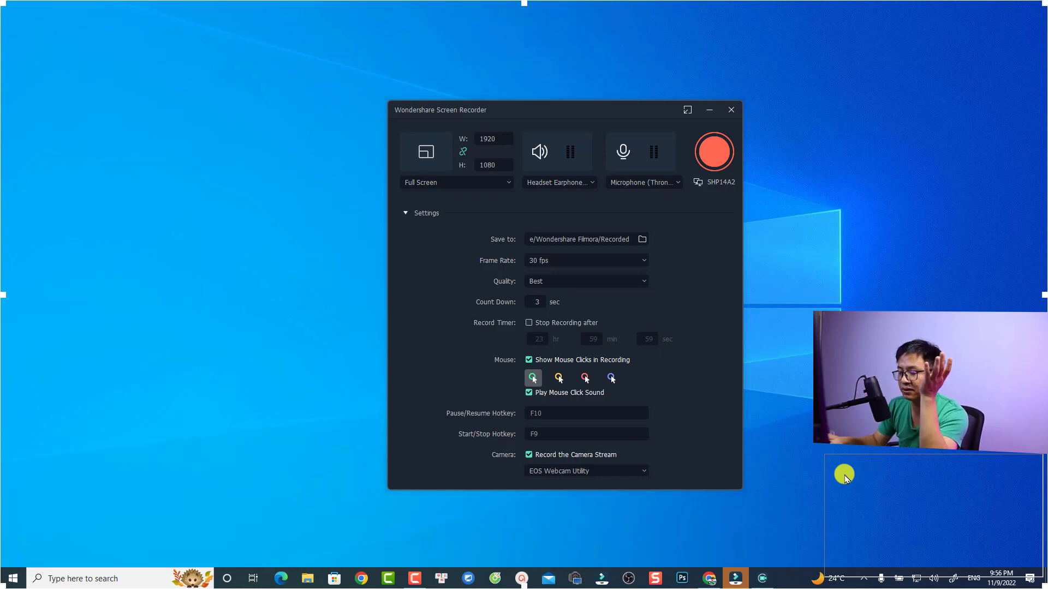
{"action": "left_click_drag", "start_coordinate": [846, 479], "coordinate": [858, 80]}
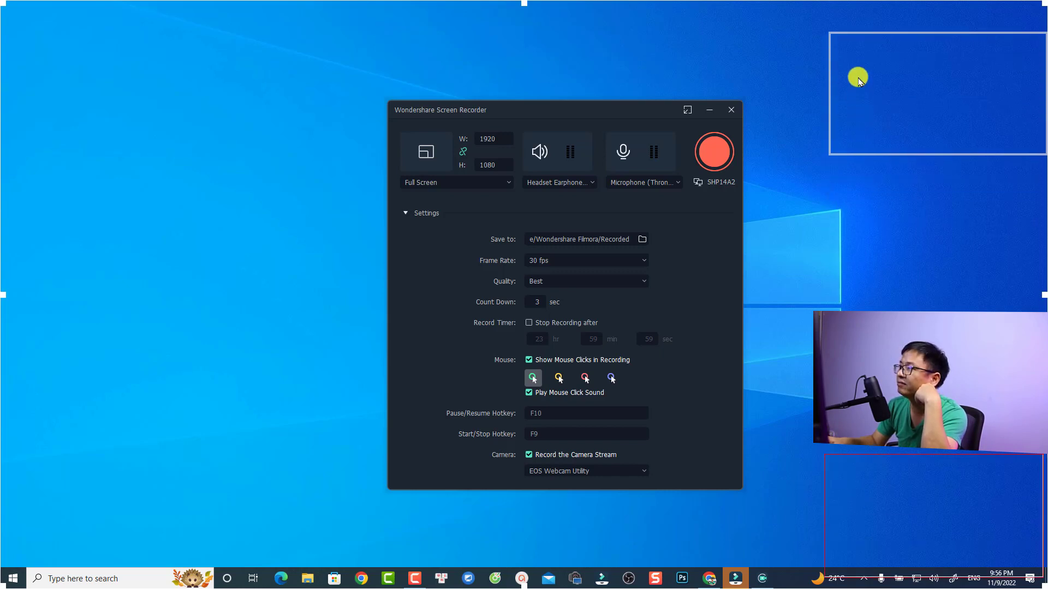
- Select Integrated Webcam as the camera source and start the full-screen recording
{"action": "left_click", "coordinate": [576, 471]}
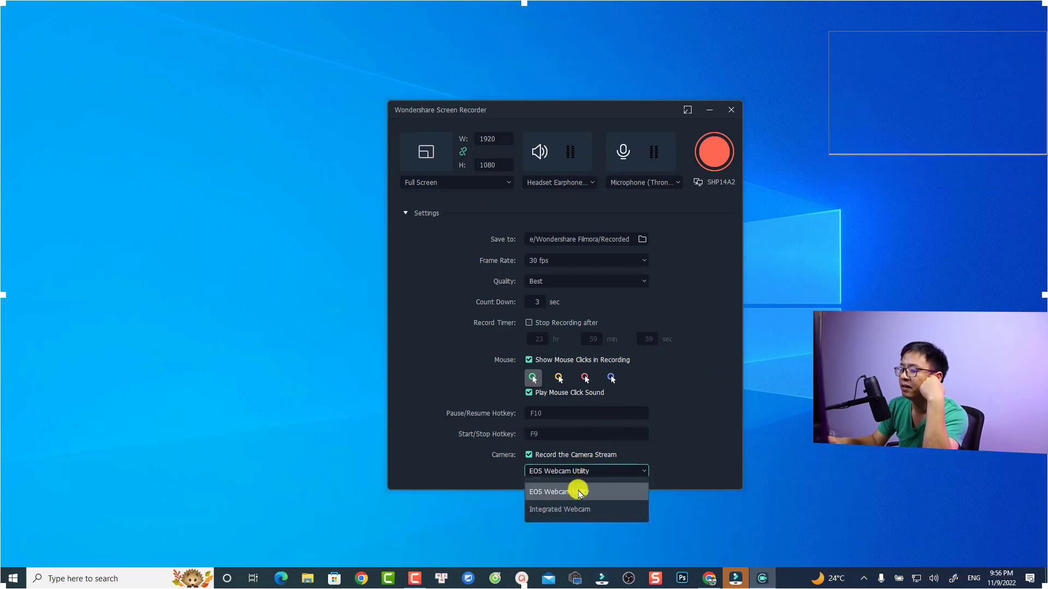
{"action": "left_click", "coordinate": [547, 510]}
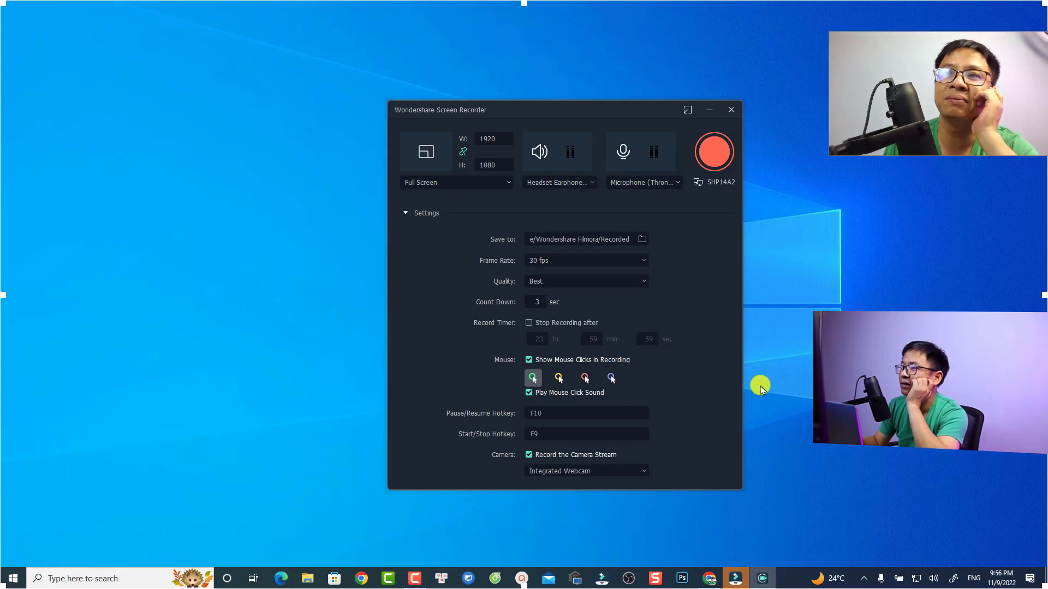
{"action": "left_click", "coordinate": [713, 156]}
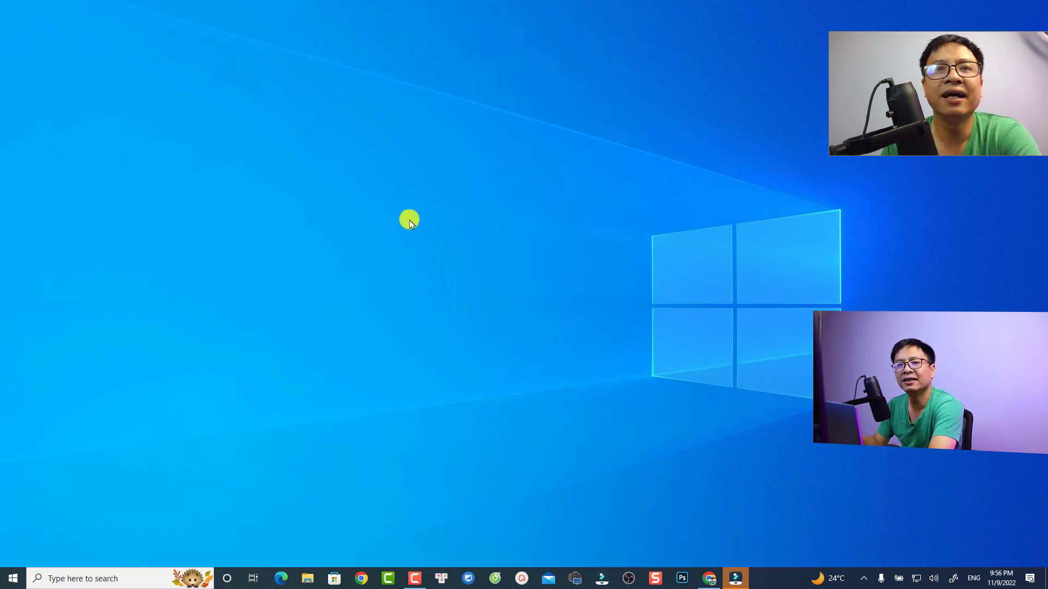
- Demonstrate mouse clicks on the empty desktop and move the webcam overlay to the desktop's upper-left corner while recording
{"action": "right_click", "coordinate": [360, 191]}
{"action": "left_click", "coordinate": [474, 188]}
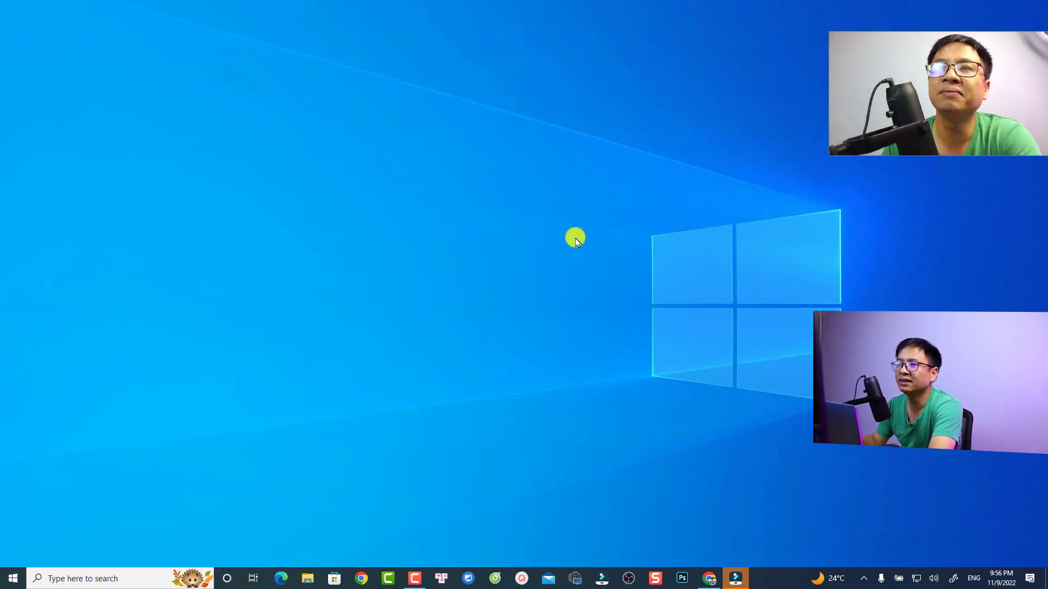
{"action": "left_click_drag", "start_coordinate": [910, 131], "coordinate": [79, 105]}
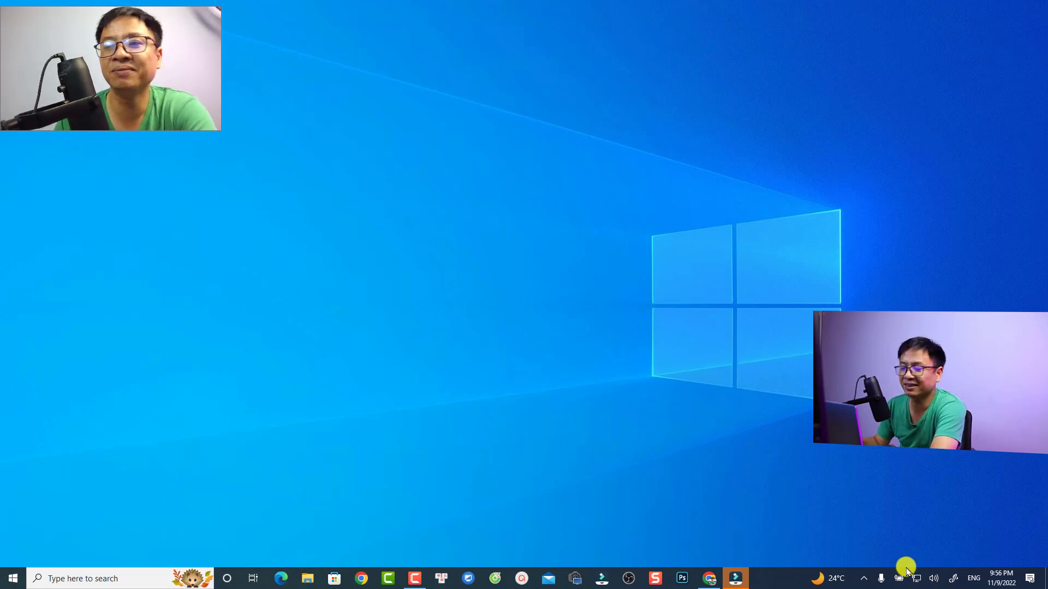
- Reopen the recorder running in the background, stop the recording and close the recorder window
{"action": "left_click", "coordinate": [861, 580]}
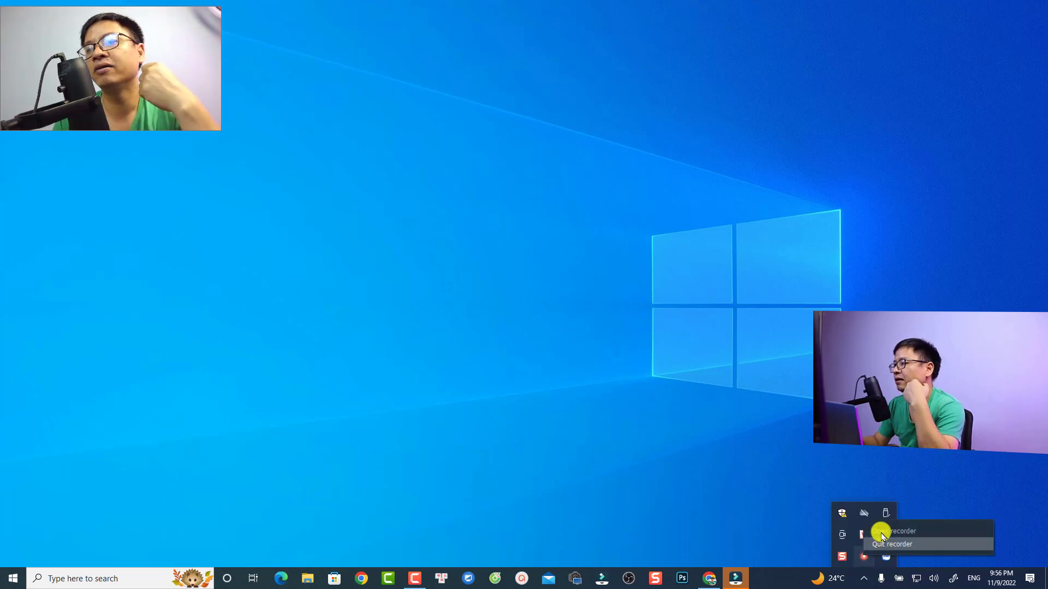
{"action": "left_click", "coordinate": [885, 534]}
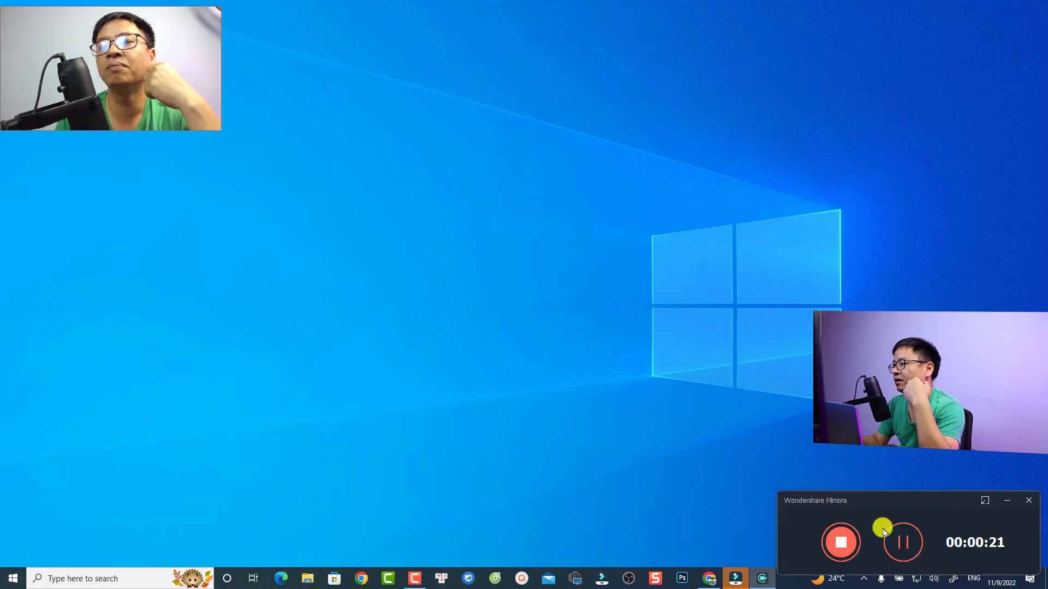
{"action": "left_click", "coordinate": [843, 548]}
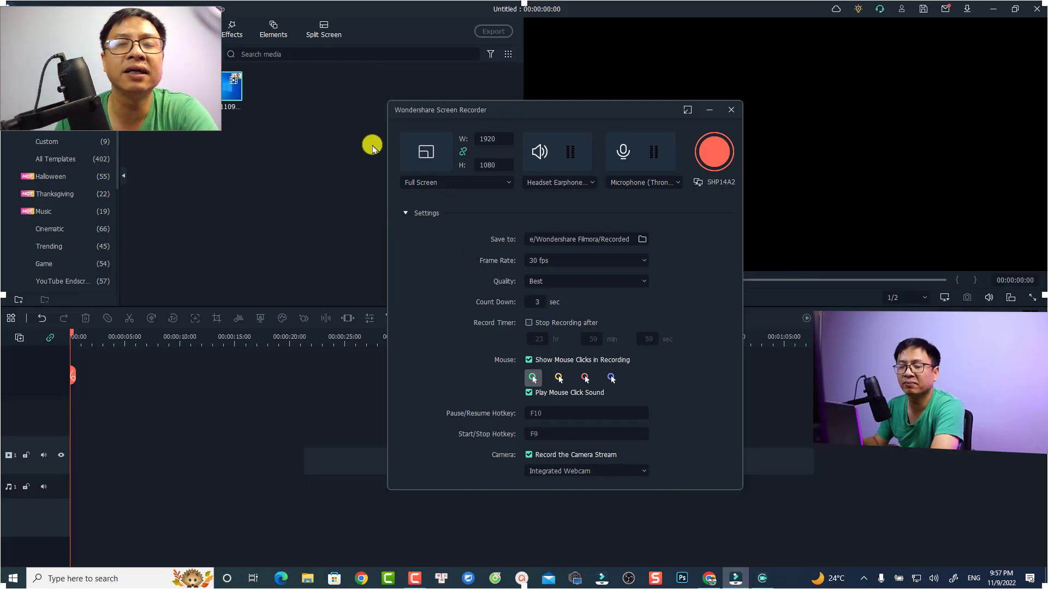
{"action": "left_click", "coordinate": [732, 109]}
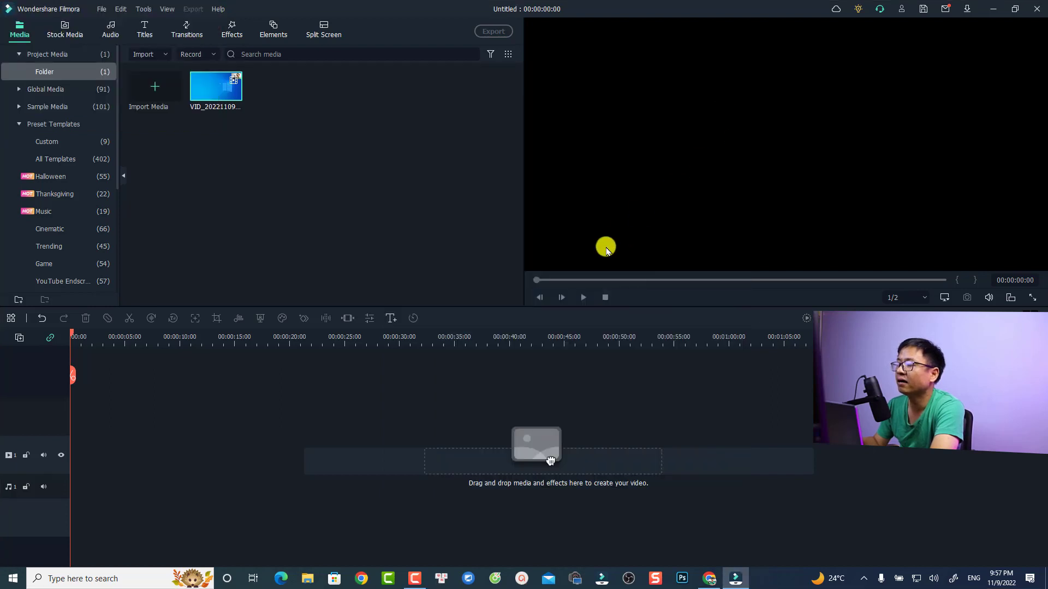
- Reveal the new recording in its Recorded folder, play it to review the result, and close the player and folder
{"action": "right_click", "coordinate": [216, 99]}
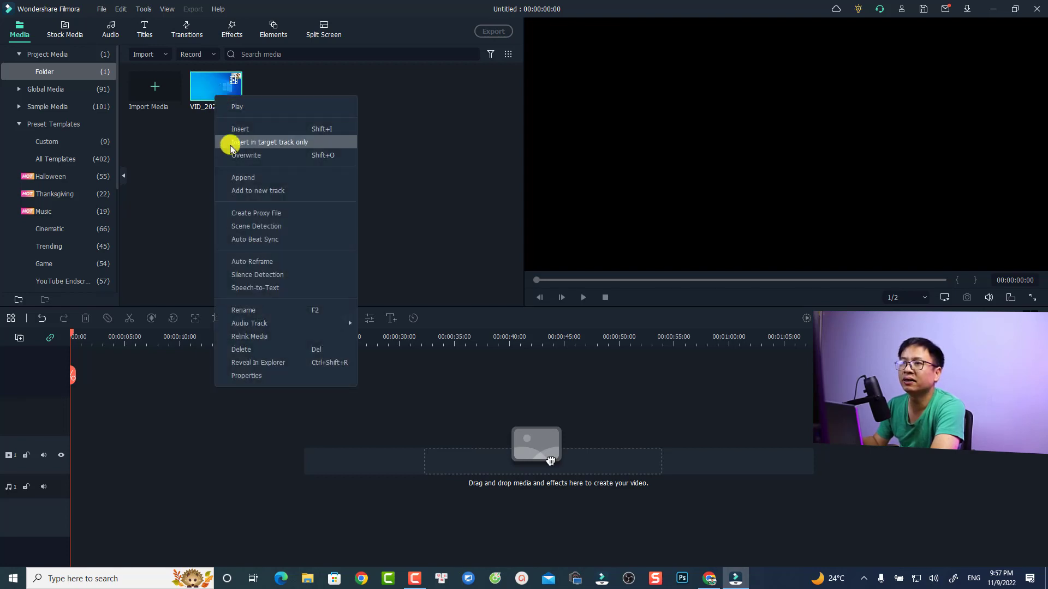
{"action": "left_click", "coordinate": [256, 363]}
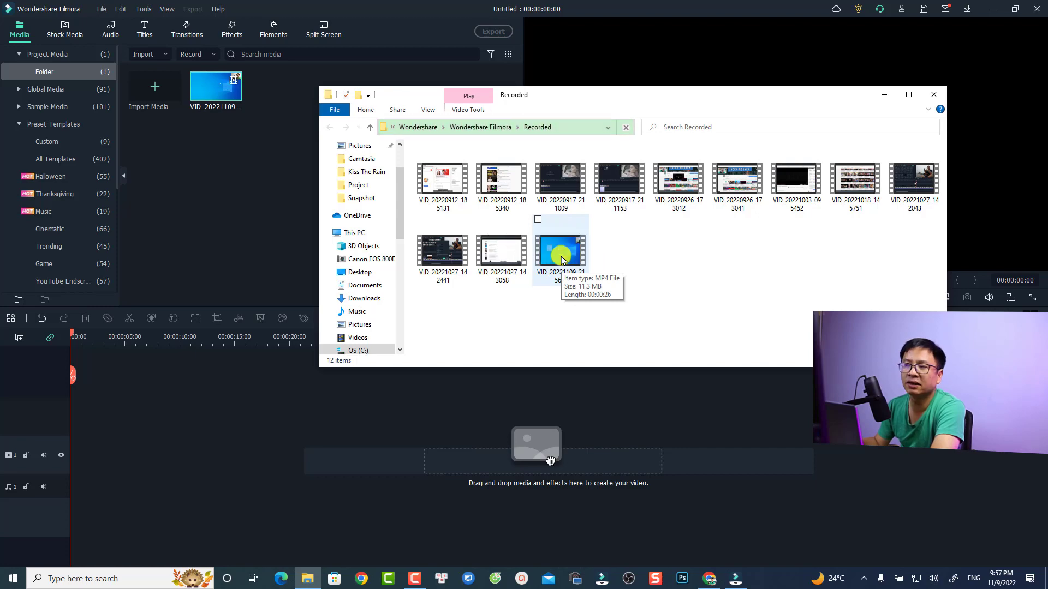
{"action": "left_click", "coordinate": [562, 259]}
{"action": "double_click", "coordinate": [562, 260]}
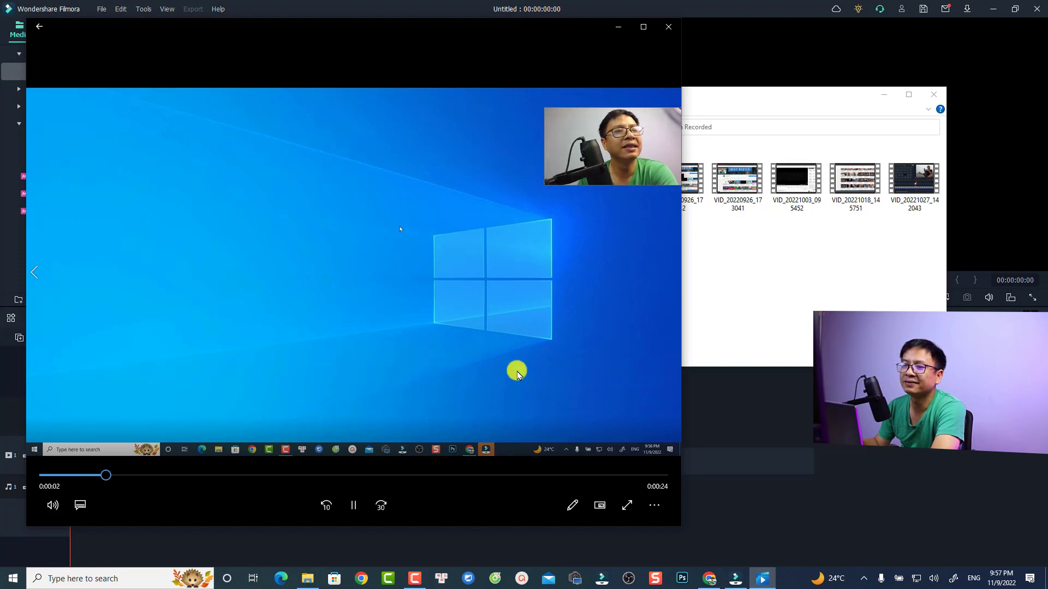
{"action": "left_click", "coordinate": [669, 33]}
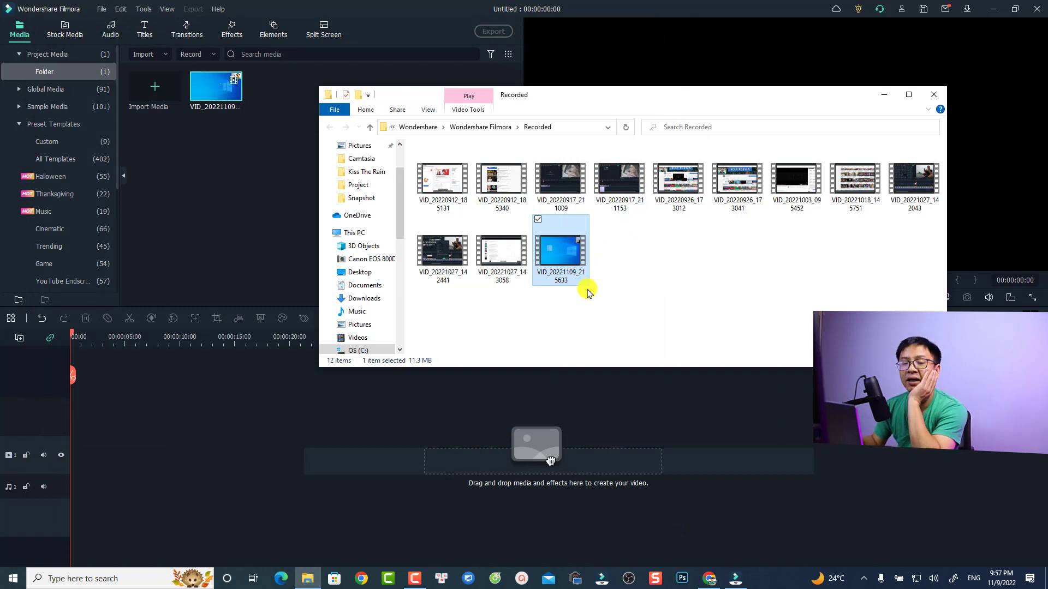
{"action": "left_click", "coordinate": [934, 94]}
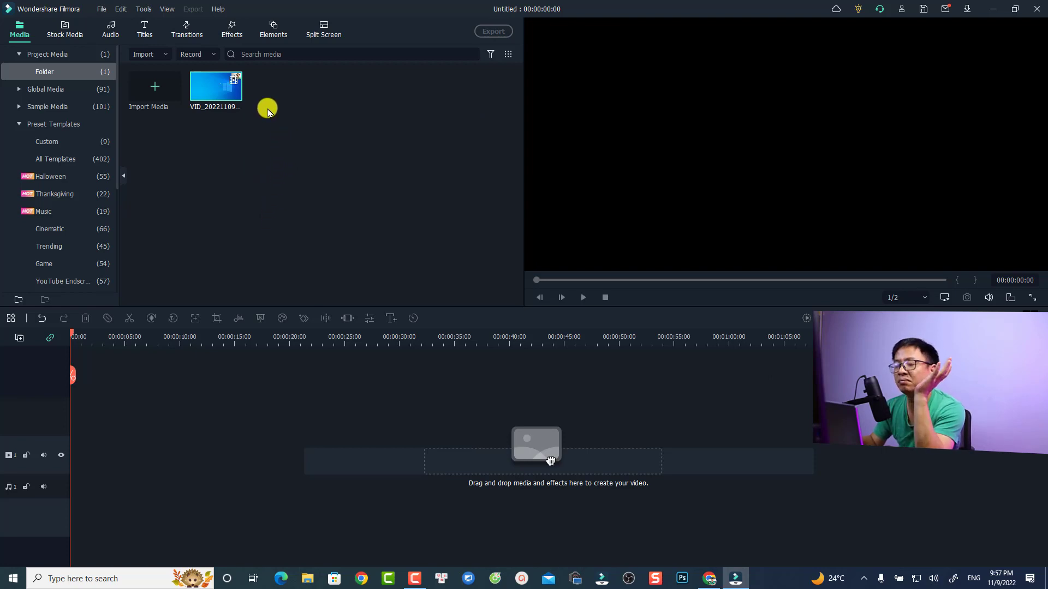
- Place the new recording at the start of the first video track, keeping the project settings at 1920 x 1080 25fps
{"action": "mouse_move", "coordinate": [217, 93]}
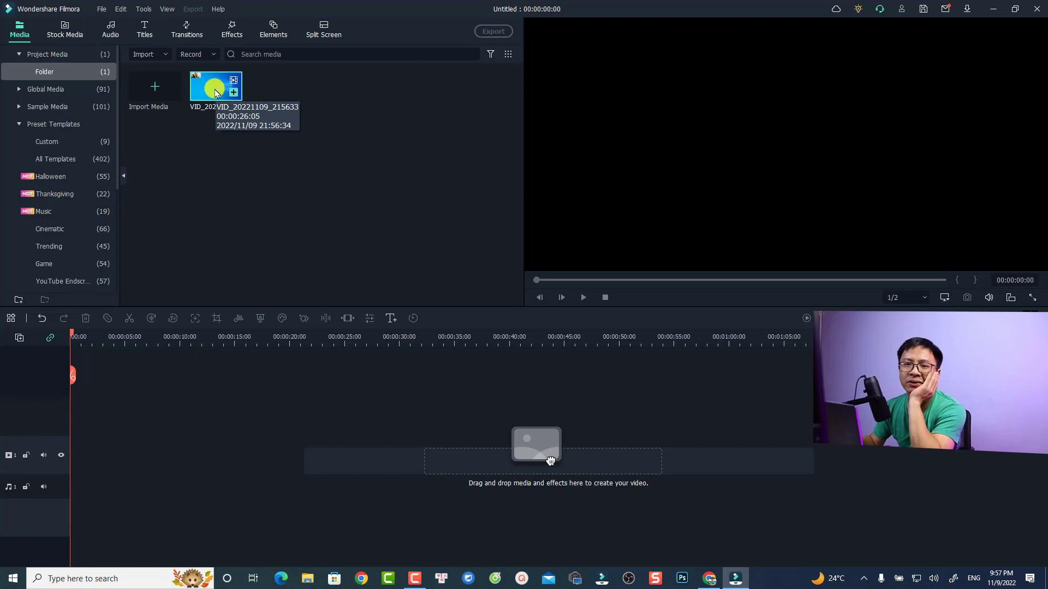
{"action": "left_click_drag", "start_coordinate": [214, 97], "coordinate": [63, 461]}
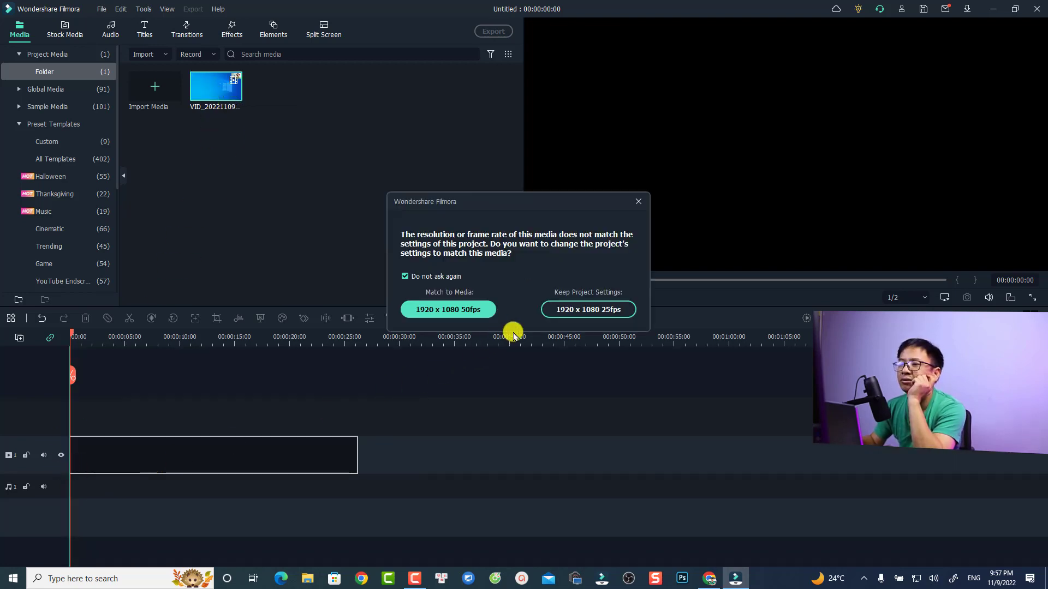
{"action": "left_click", "coordinate": [564, 308]}
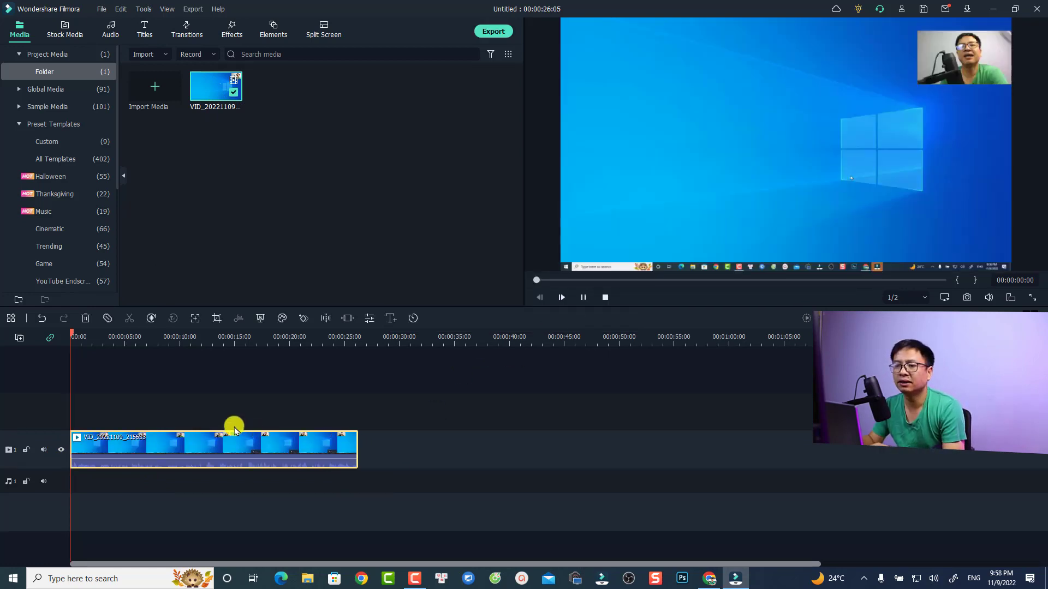
- Play the recording on the timeline from the start and preview sections near its end
{"action": "key", "text": "space"}
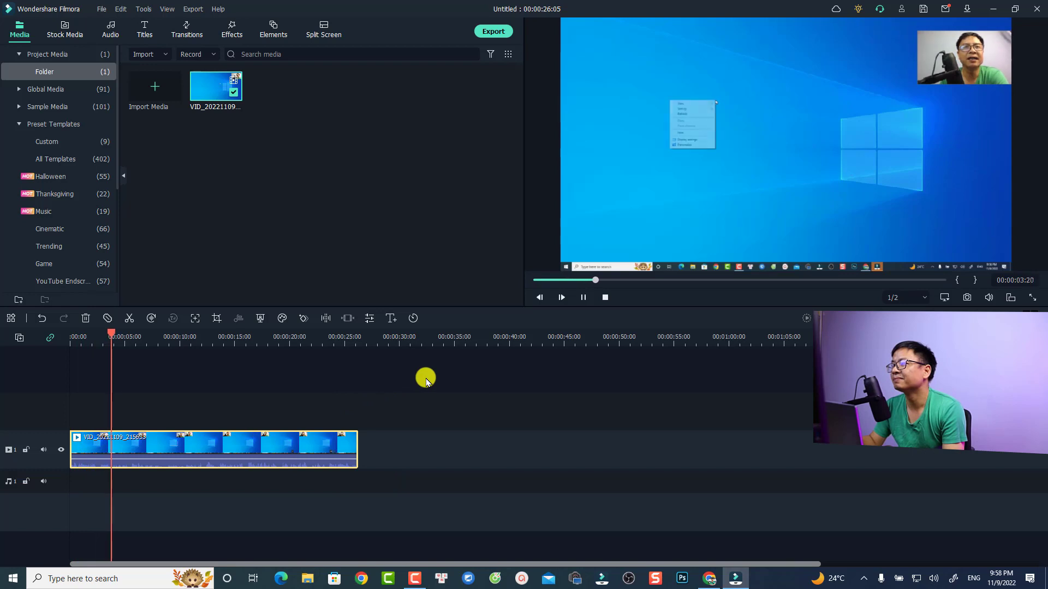
{"action": "left_click", "coordinate": [319, 338]}
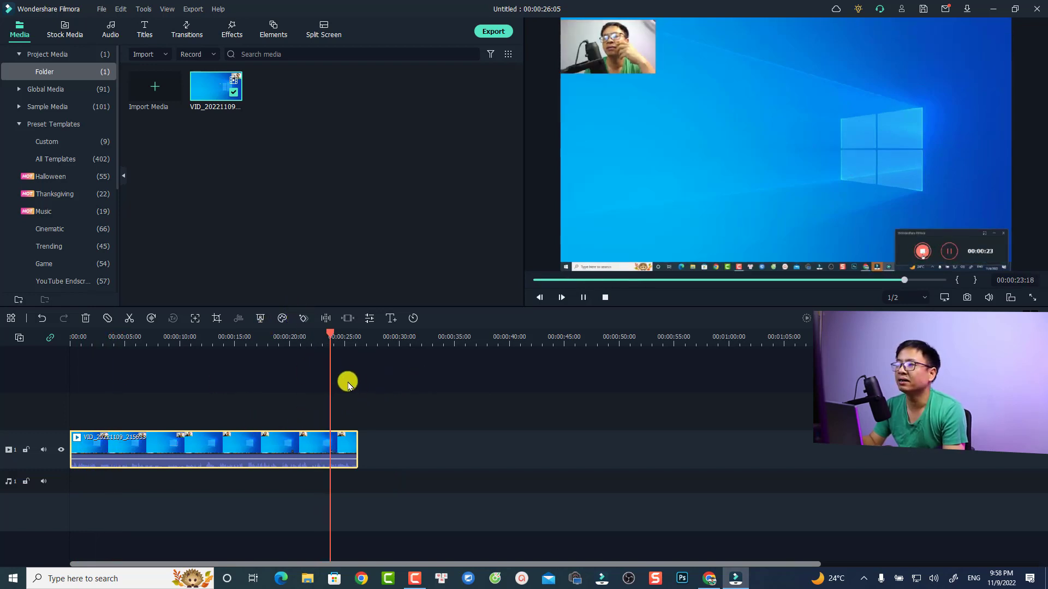
{"action": "left_click", "coordinate": [291, 338]}
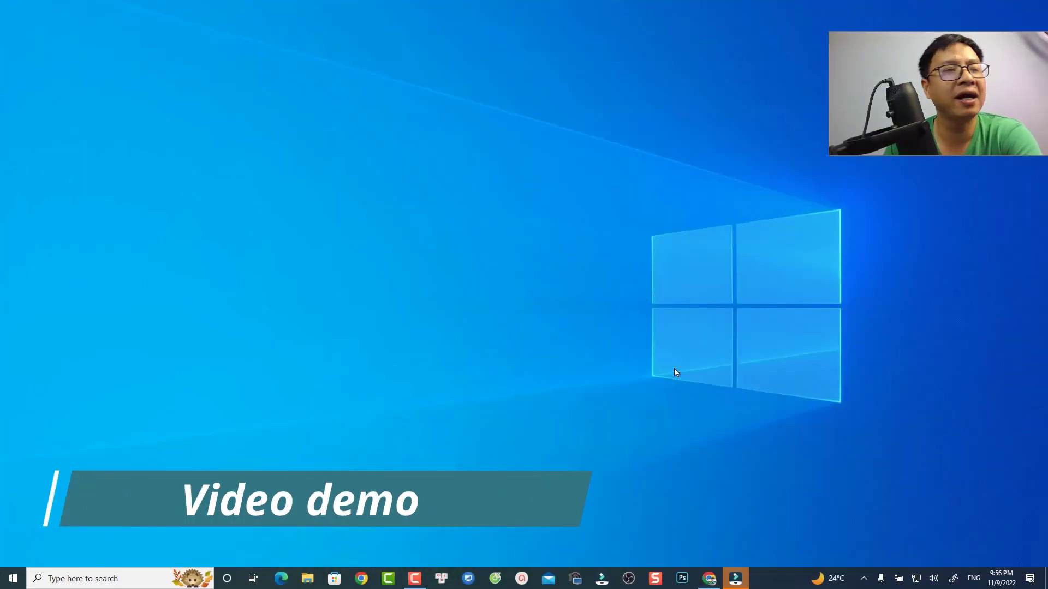
{"action": "right_click", "coordinate": [364, 200]}
{"action": "left_click", "coordinate": [404, 220]}
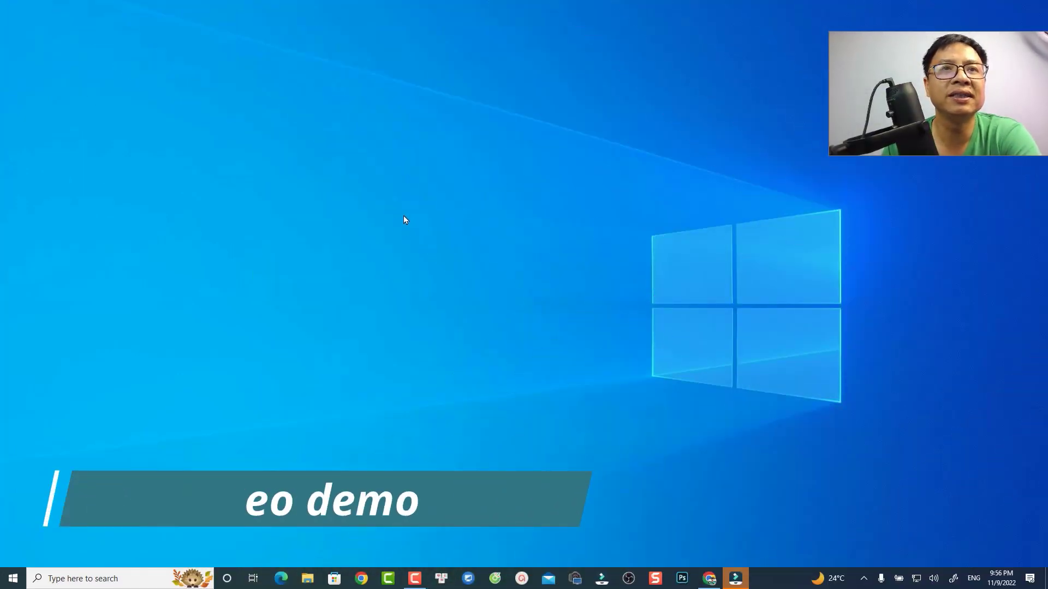
{"action": "left_click_drag", "start_coordinate": [910, 127], "coordinate": [81, 103]}
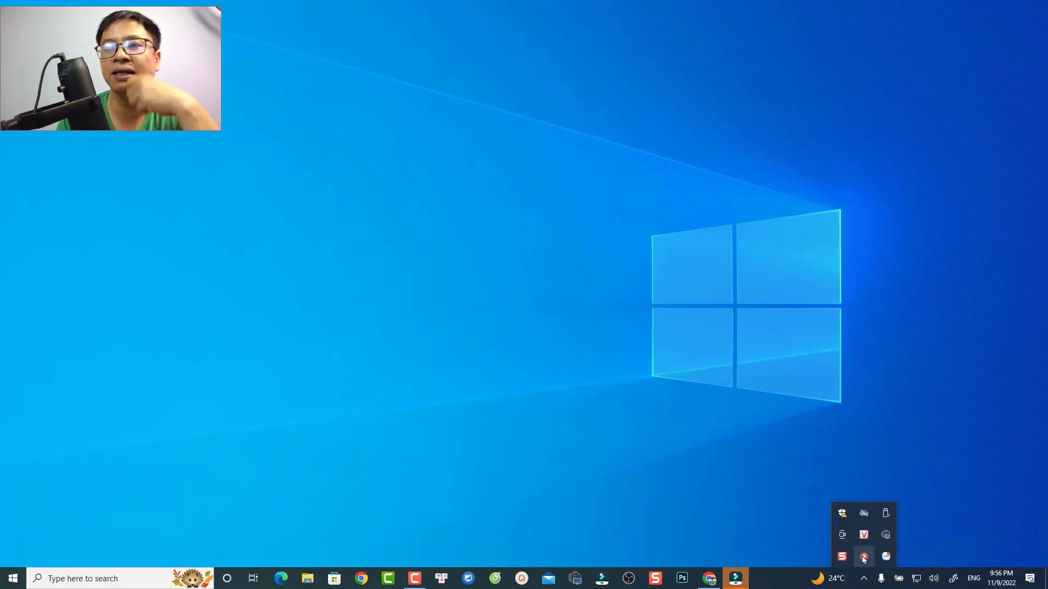
{"action": "right_click", "coordinate": [864, 558]}
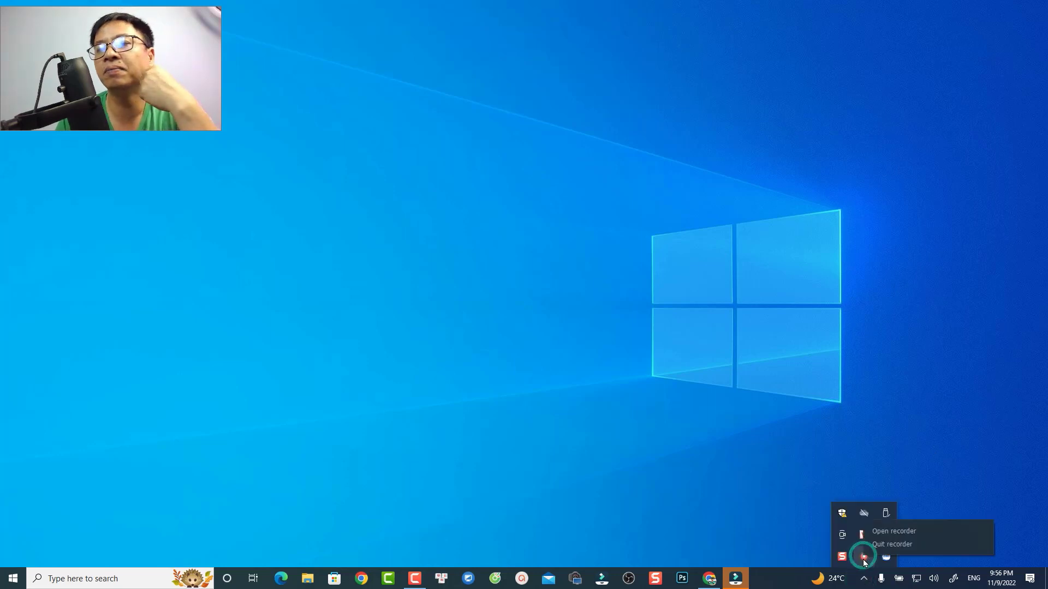
{"action": "left_click", "coordinate": [890, 531]}
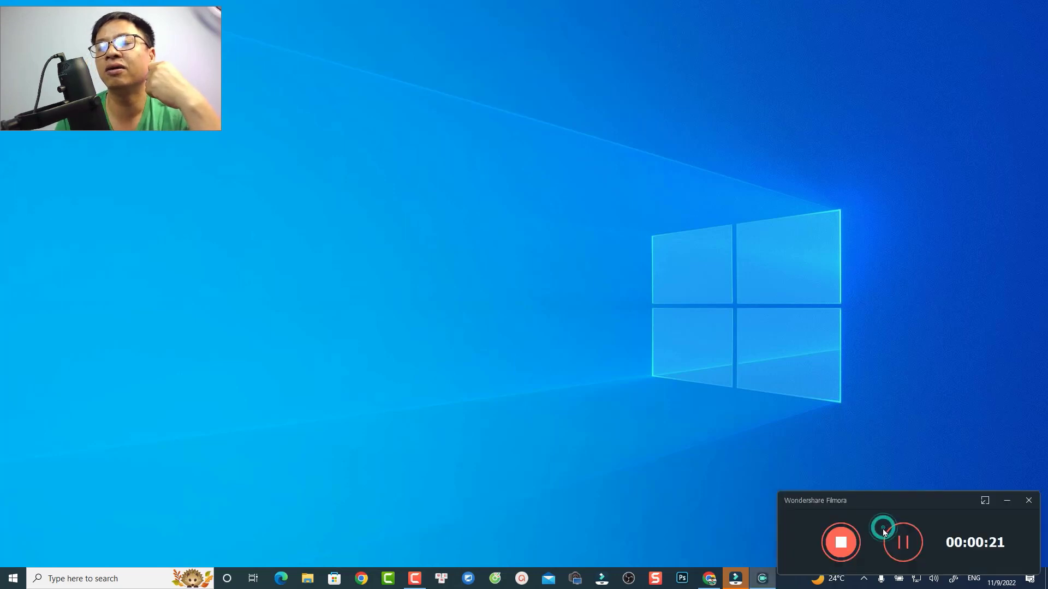